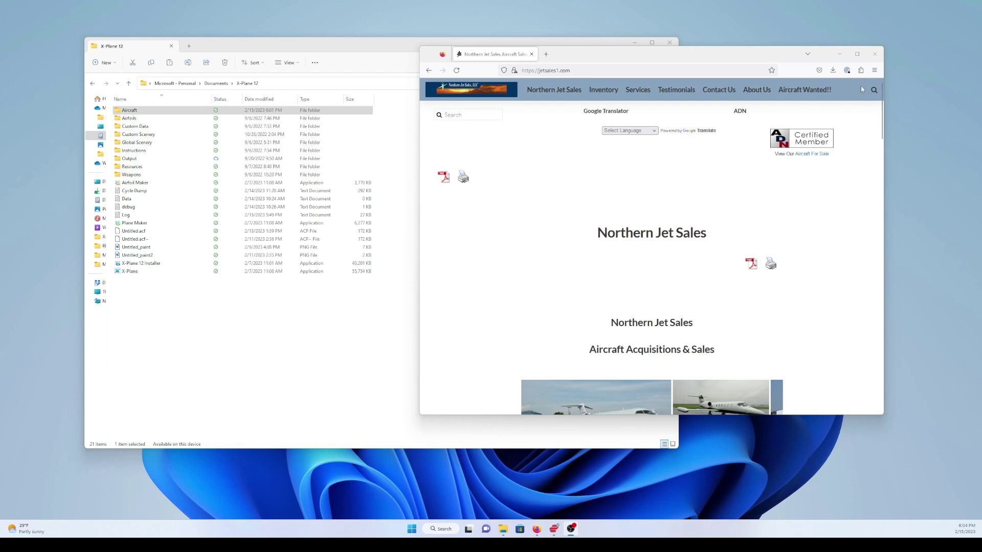
Step: Open x-plane.com in a new browser tab and maximize the browser window
{"action": "left_click", "coordinate": [547, 54]}
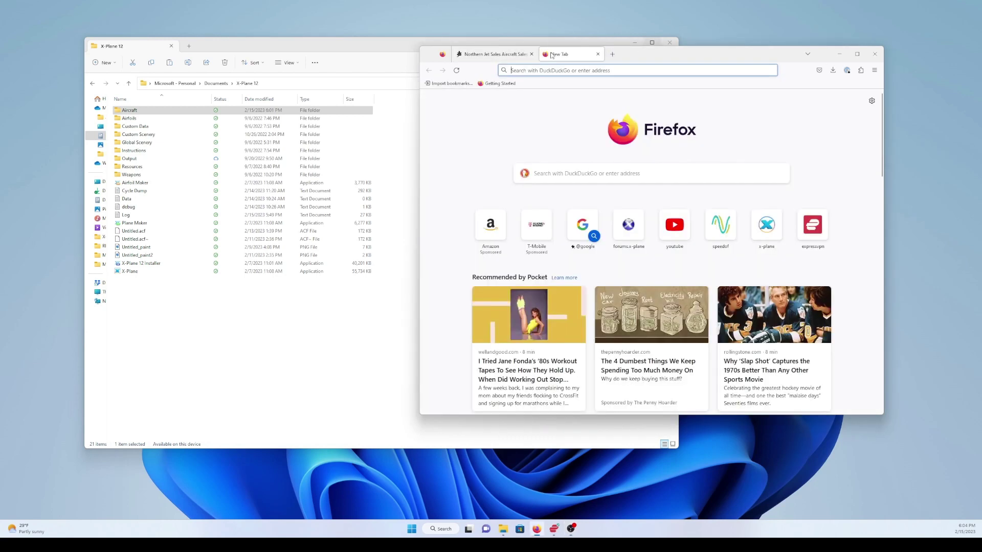
{"action": "left_click", "coordinate": [575, 73]}
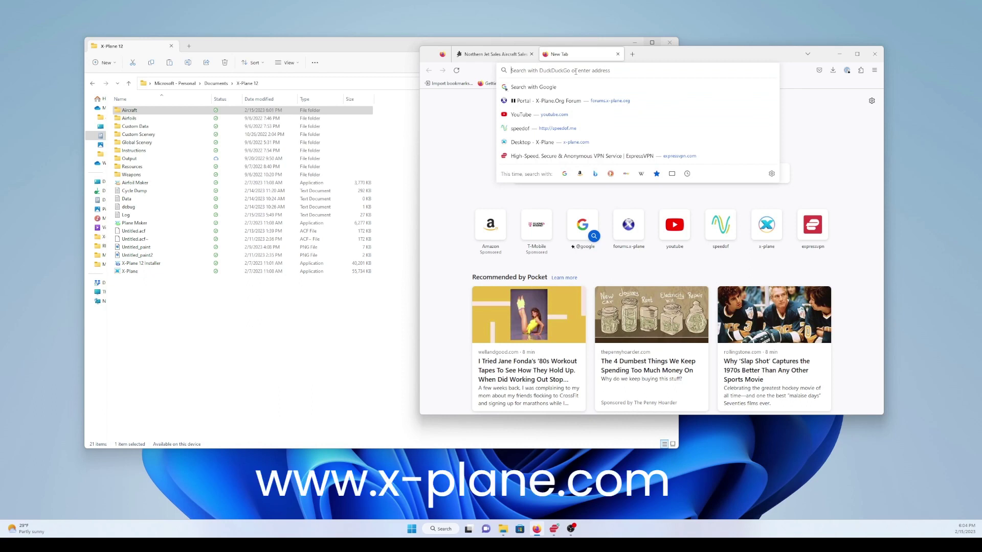
{"action": "type", "text": "x-plane.com/"}
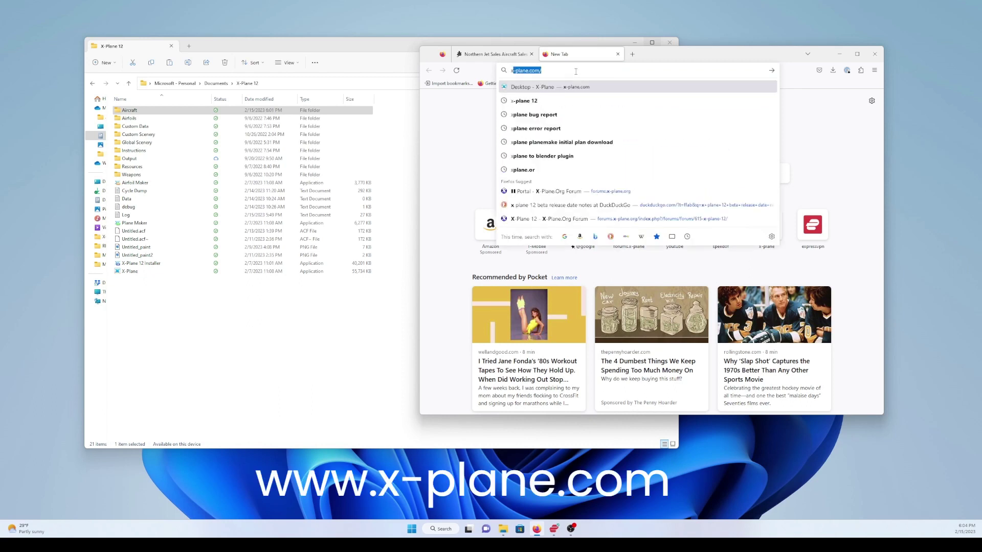
{"action": "key", "text": "Return"}
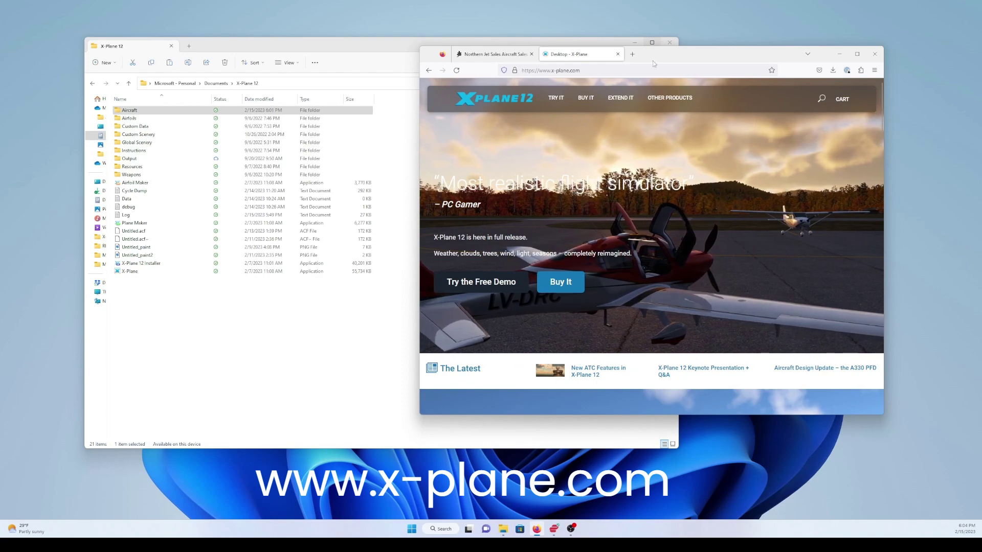
{"action": "left_click", "coordinate": [857, 55]}
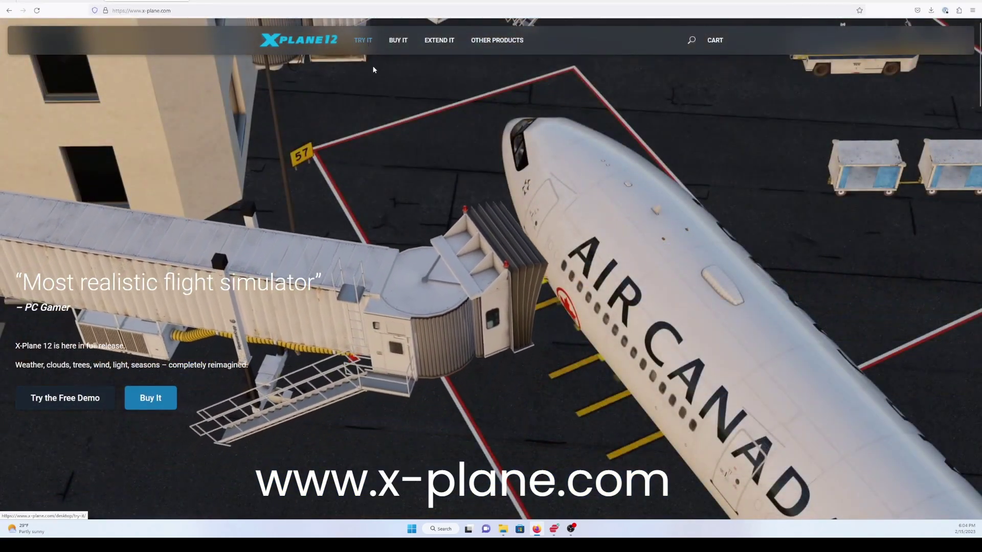
Step: Look through the X-Plane 12 home page, from the trailer and aircraft sections down to the gallery and order section
{"action": "scroll", "coordinate": [374, 80], "scroll_direction": "down", "scroll_amount": 8}
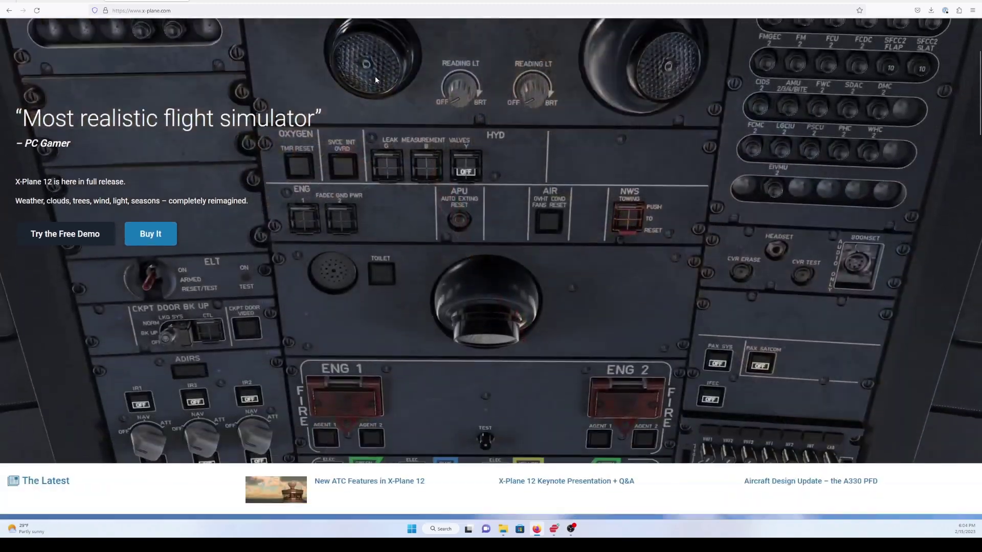
{"action": "scroll", "coordinate": [375, 80], "scroll_direction": "down", "scroll_amount": 5}
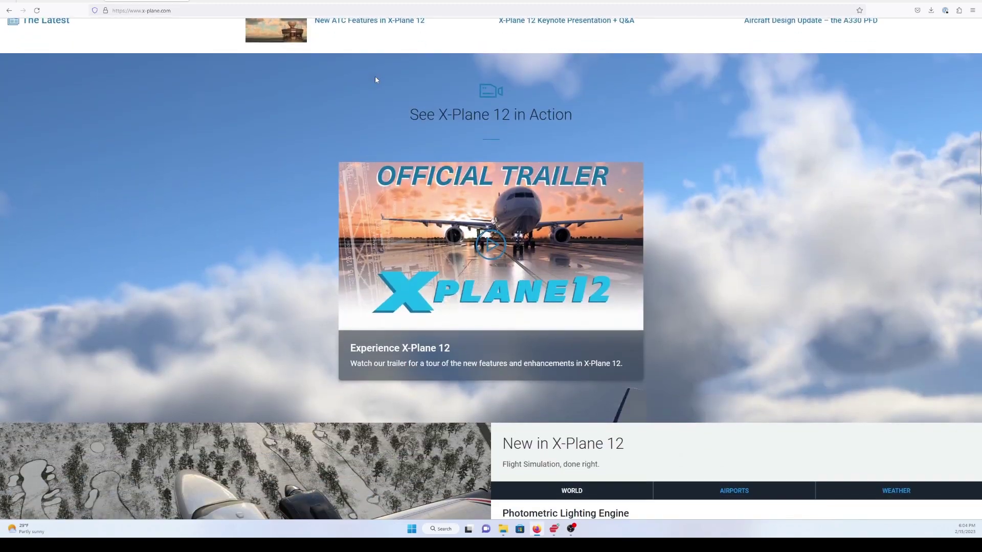
{"action": "scroll", "coordinate": [376, 81], "scroll_direction": "down", "scroll_amount": 2}
{"action": "scroll", "coordinate": [376, 80], "scroll_direction": "down", "scroll_amount": 9}
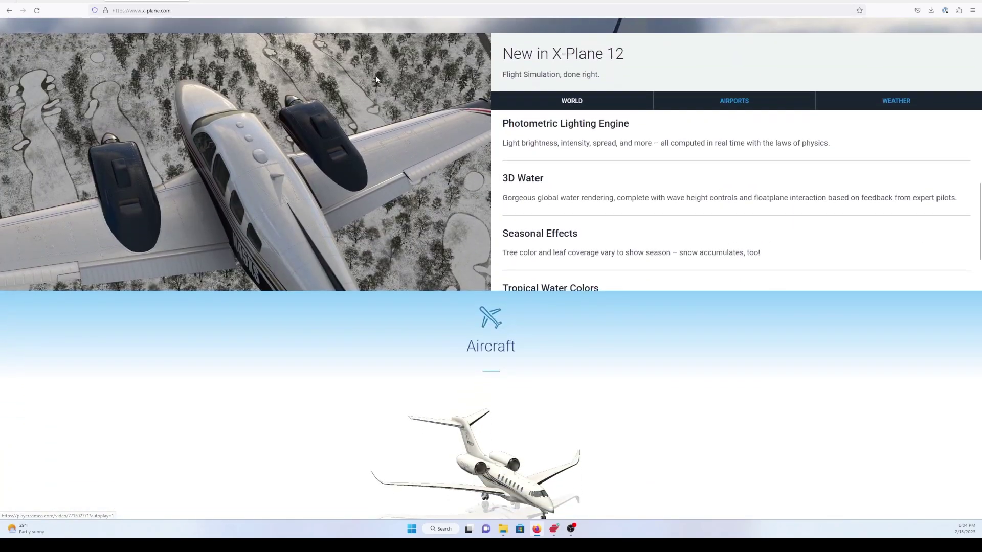
{"action": "scroll", "coordinate": [376, 79], "scroll_direction": "down", "scroll_amount": 10}
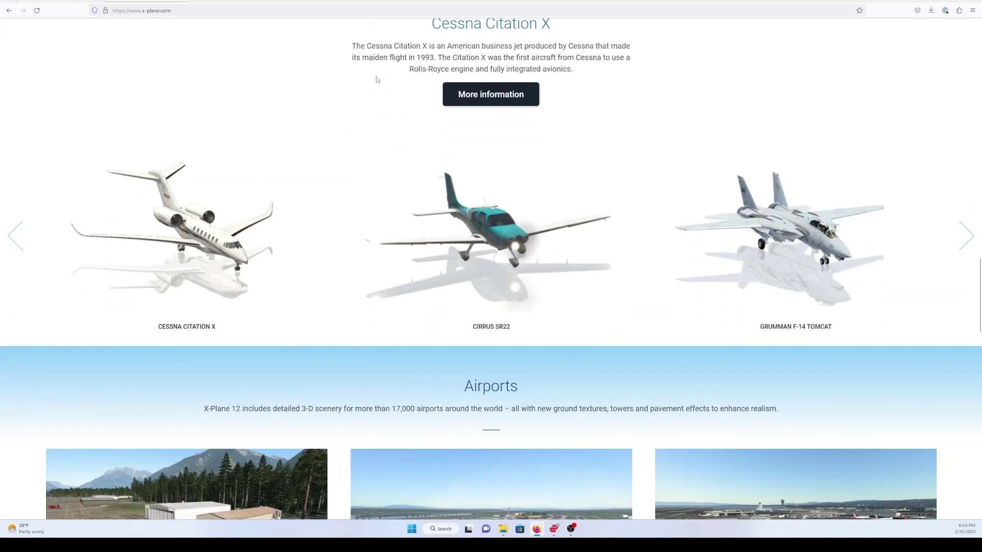
{"action": "scroll", "coordinate": [376, 80], "scroll_direction": "down", "scroll_amount": 13}
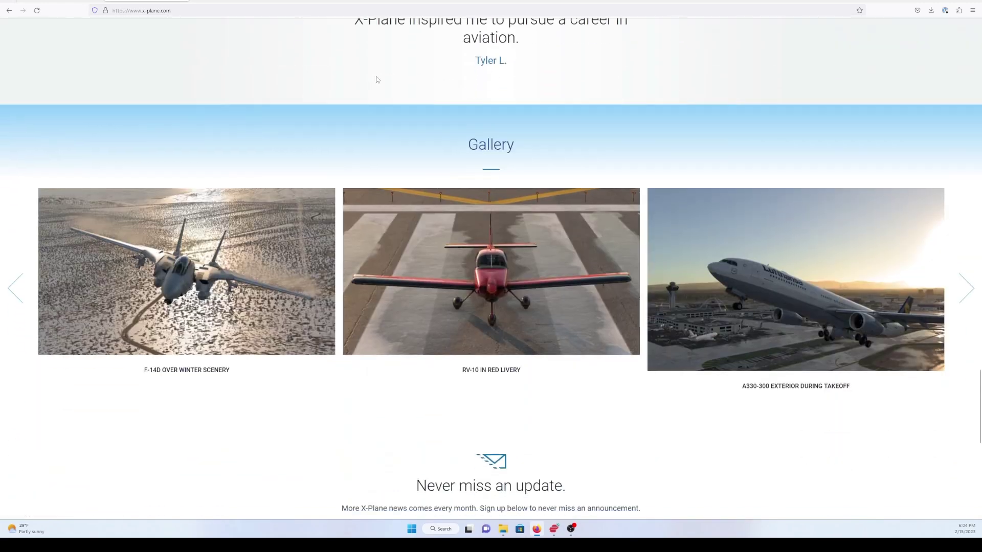
{"action": "scroll", "coordinate": [376, 79], "scroll_direction": "down", "scroll_amount": 2}
{"action": "scroll", "coordinate": [376, 80], "scroll_direction": "up", "scroll_amount": 18}
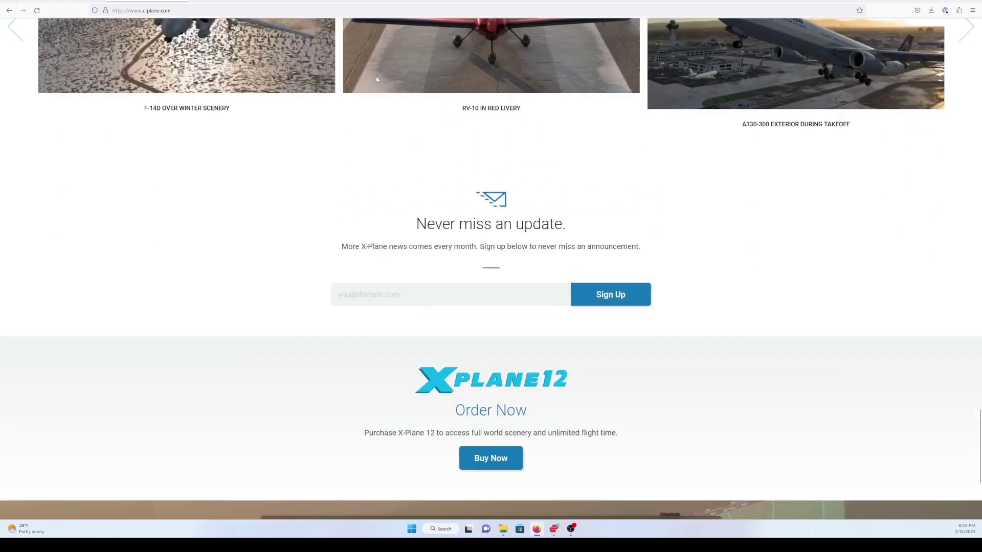
{"action": "scroll", "coordinate": [376, 80], "scroll_direction": "up", "scroll_amount": 12}
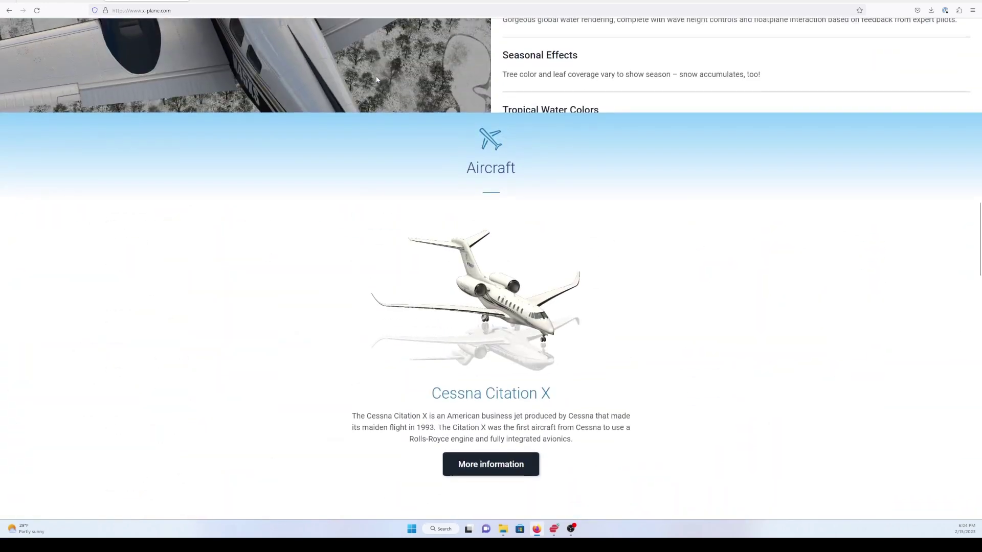
{"action": "scroll", "coordinate": [377, 79], "scroll_direction": "up", "scroll_amount": 5}
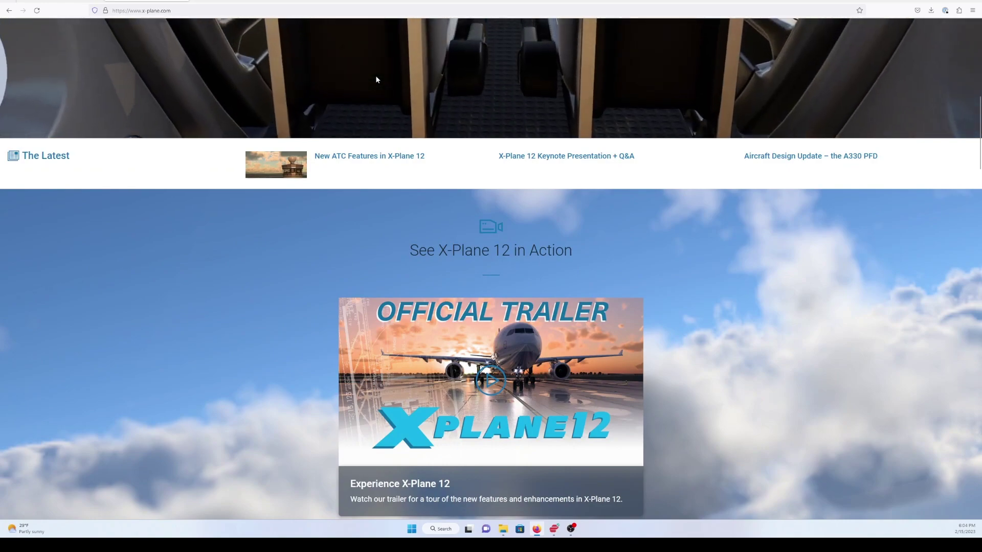
{"action": "scroll", "coordinate": [485, 90], "scroll_direction": "up", "scroll_amount": 10}
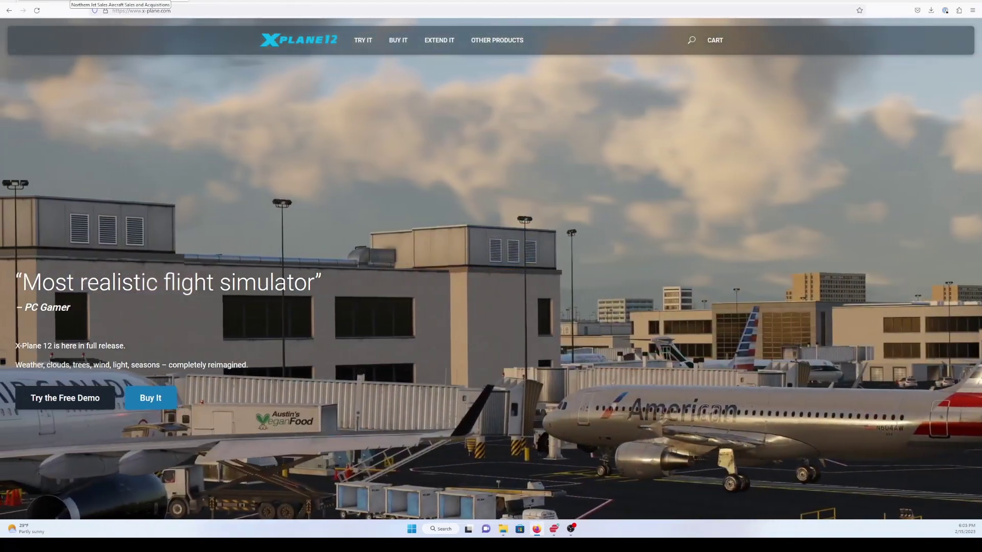
Step: Switch back to the Northern Jet Sales page and restore the browser window to its smaller size
{"action": "left_click", "coordinate": [120, 2]}
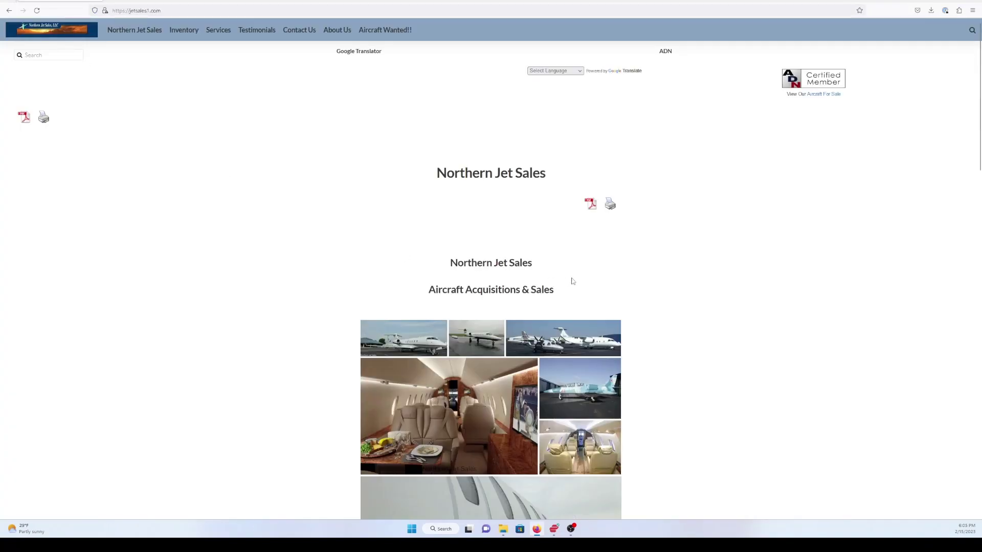
{"action": "scroll", "coordinate": [582, 223], "scroll_direction": "down", "scroll_amount": 3}
{"action": "scroll", "coordinate": [581, 221], "scroll_direction": "up", "scroll_amount": 3}
{"action": "left_click", "coordinate": [954, 1]}
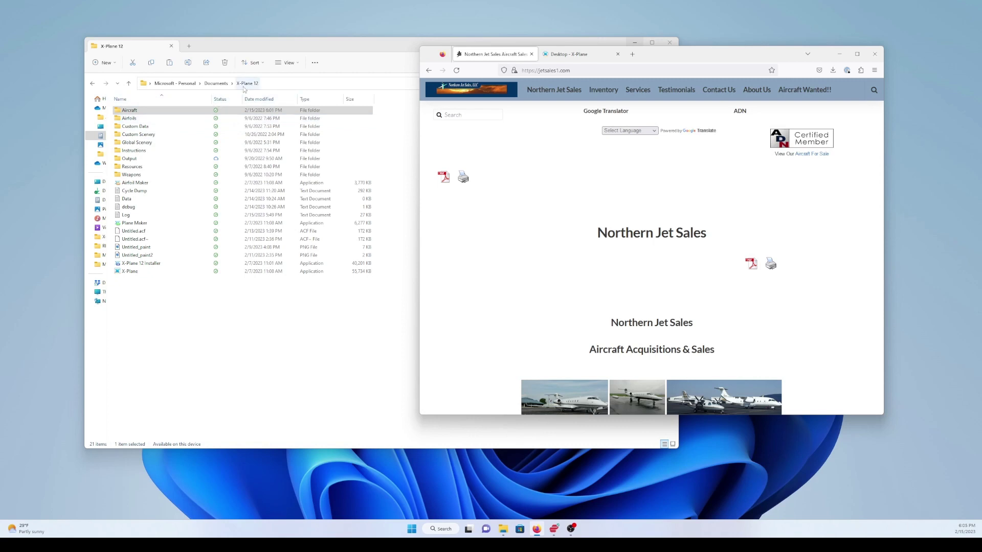
{"action": "left_click", "coordinate": [145, 113]}
{"action": "left_click", "coordinate": [129, 113]}
Step: Look through the Northern Jet Sales home page, from the aircraft photos down to the contact form
{"action": "scroll", "coordinate": [621, 190], "scroll_direction": "down", "scroll_amount": 4}
{"action": "scroll", "coordinate": [620, 190], "scroll_direction": "up", "scroll_amount": 4}
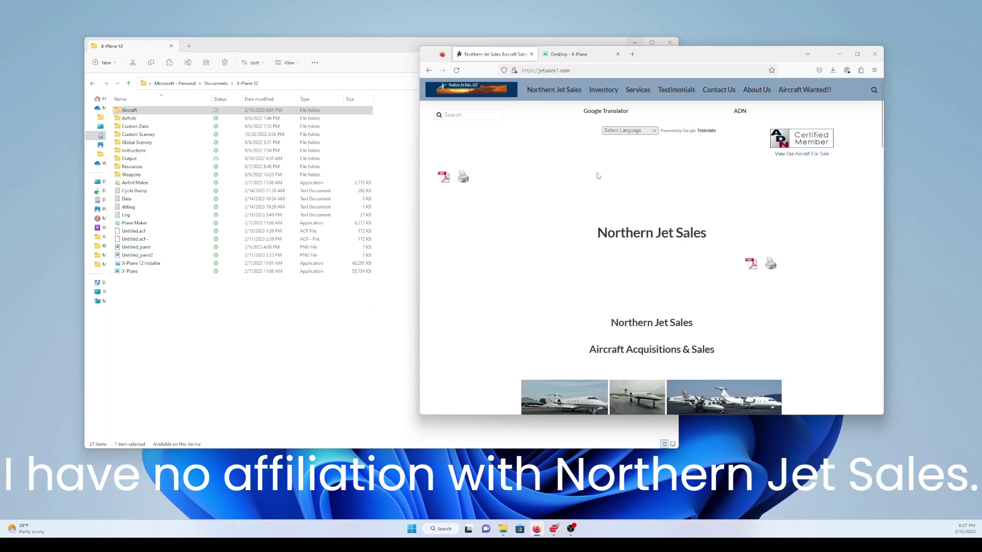
{"action": "scroll", "coordinate": [608, 169], "scroll_direction": "down", "scroll_amount": 2}
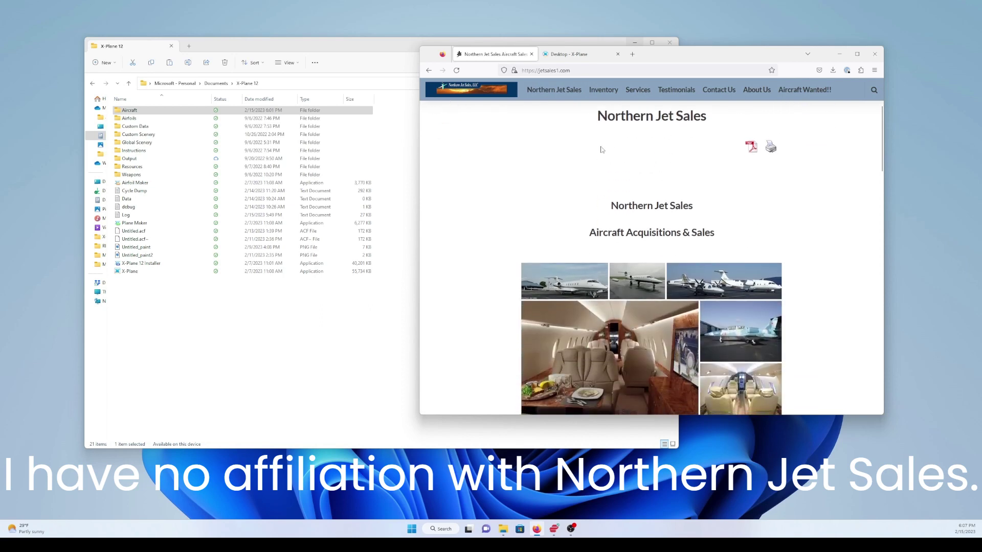
{"action": "scroll", "coordinate": [602, 149], "scroll_direction": "down", "scroll_amount": 8}
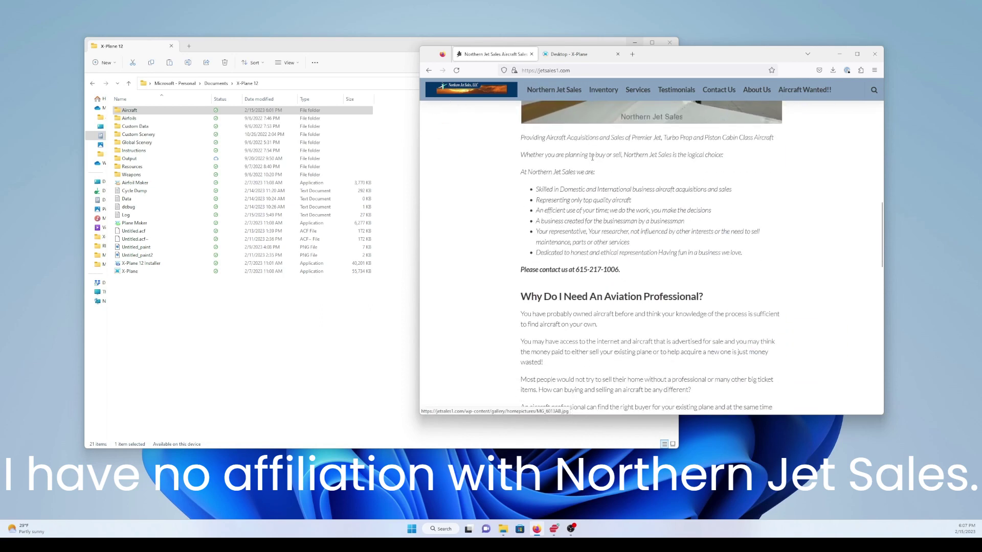
{"action": "scroll", "coordinate": [592, 158], "scroll_direction": "down", "scroll_amount": 15}
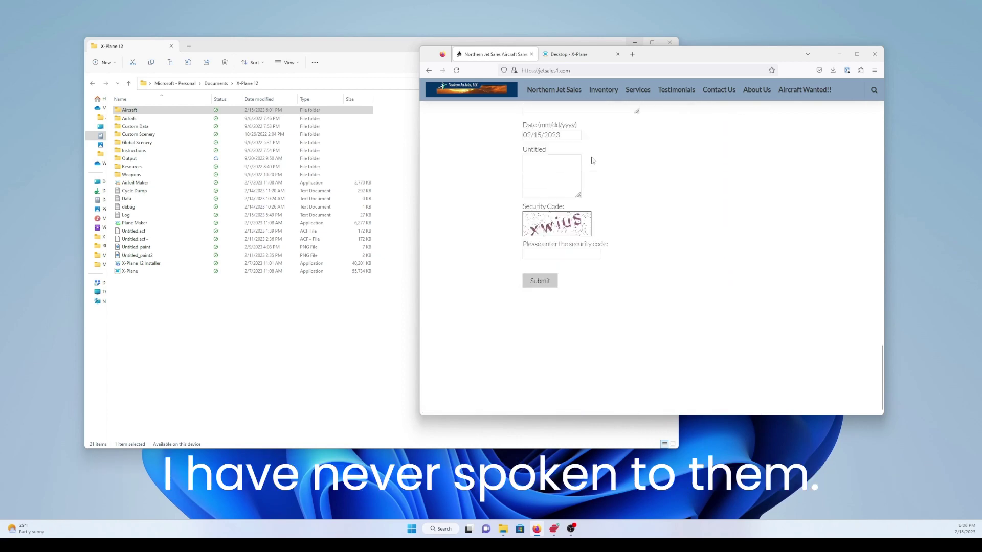
{"action": "scroll", "coordinate": [591, 161], "scroll_direction": "up", "scroll_amount": 20}
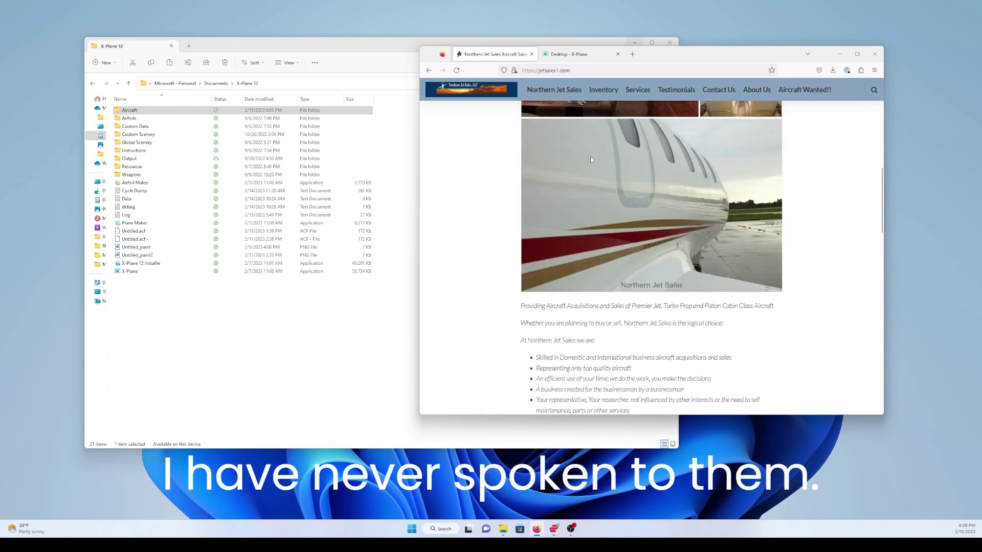
{"action": "scroll", "coordinate": [591, 160], "scroll_direction": "up", "scroll_amount": 10}
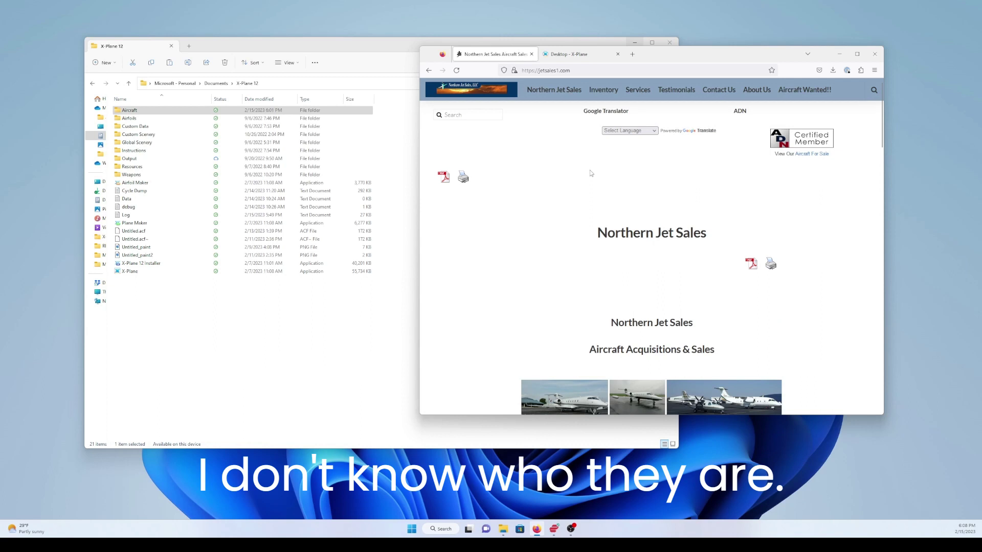
Step: Reload the Northern Jet Sales home page and open its Turboprops inventory listing
{"action": "left_click", "coordinate": [558, 92]}
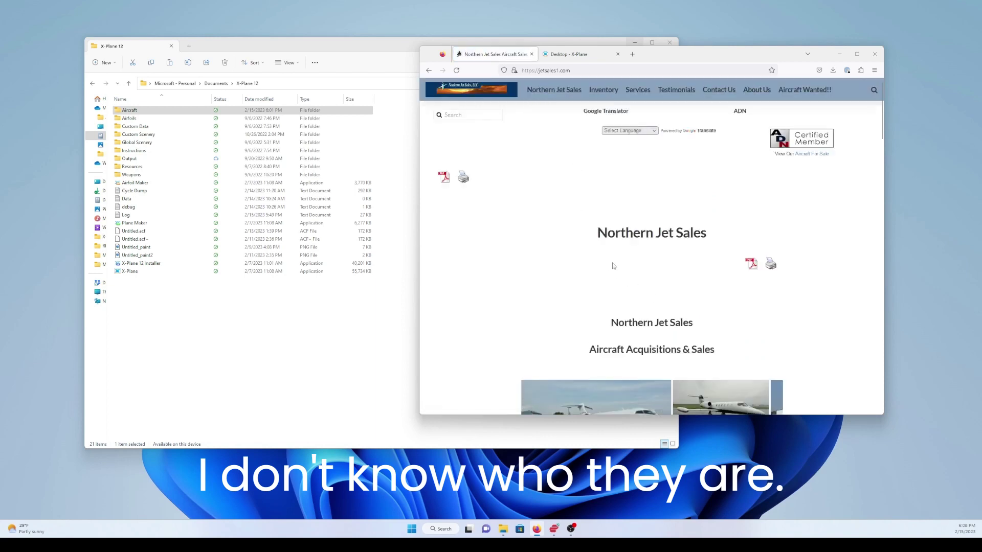
{"action": "scroll", "coordinate": [612, 265], "scroll_direction": "down", "scroll_amount": 1}
{"action": "mouse_move", "coordinate": [607, 89]}
{"action": "mouse_move", "coordinate": [624, 133]}
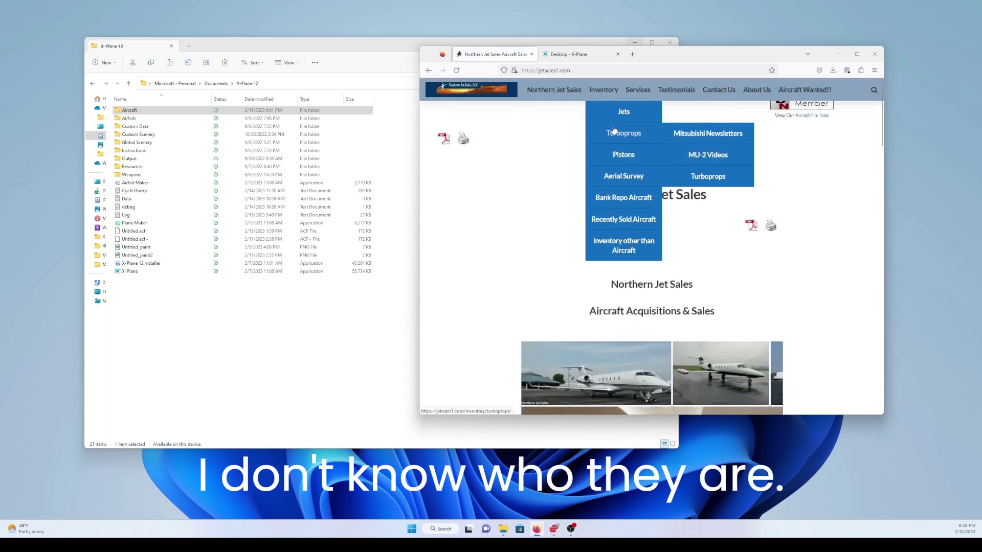
{"action": "left_click", "coordinate": [698, 177]}
Step: Look through the turboprop listings, enlarge the 1978 MU2 P Short Body photo and close it again
{"action": "scroll", "coordinate": [676, 197], "scroll_direction": "down", "scroll_amount": 1}
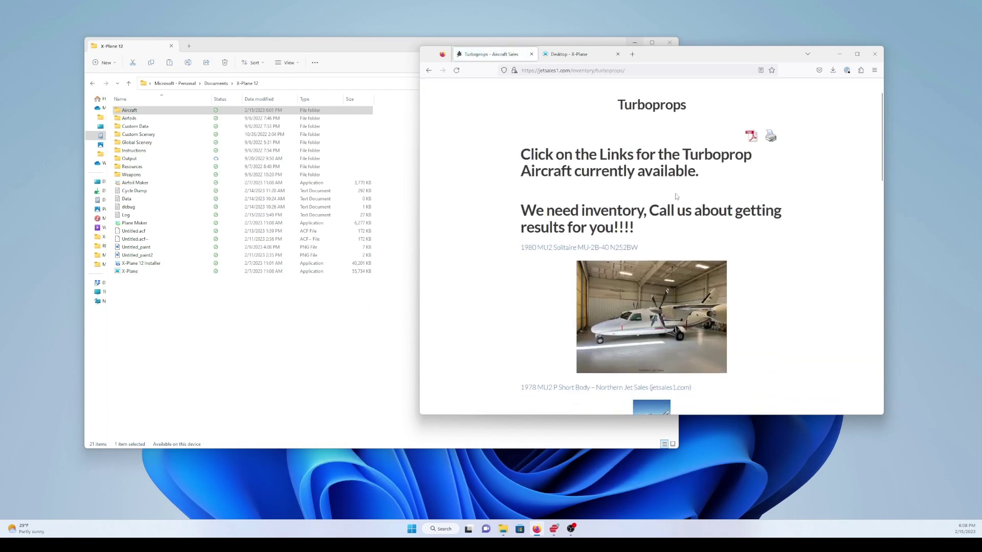
{"action": "scroll", "coordinate": [629, 207], "scroll_direction": "down", "scroll_amount": 15}
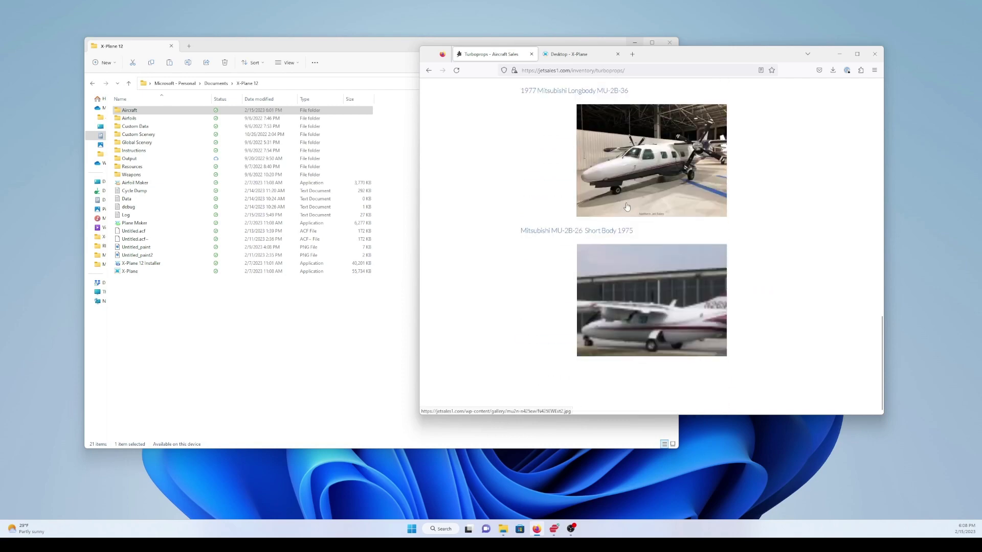
{"action": "scroll", "coordinate": [634, 205], "scroll_direction": "up", "scroll_amount": 15}
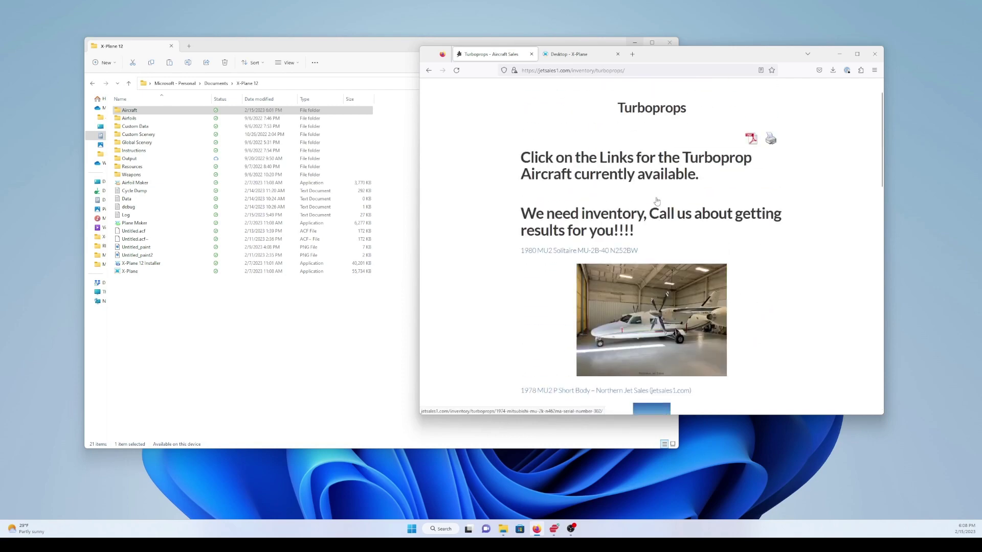
{"action": "scroll", "coordinate": [657, 201], "scroll_direction": "down", "scroll_amount": 5}
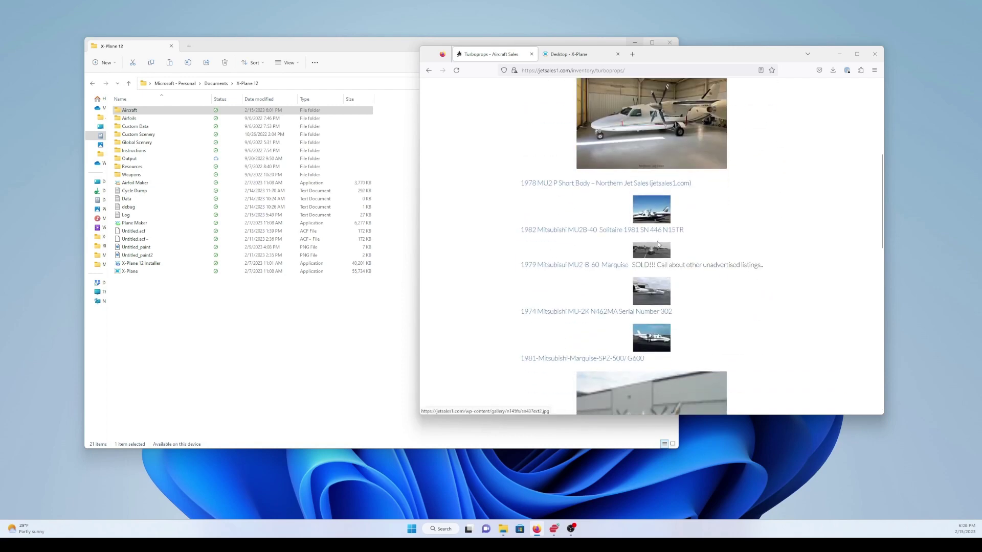
{"action": "left_click", "coordinate": [654, 213]}
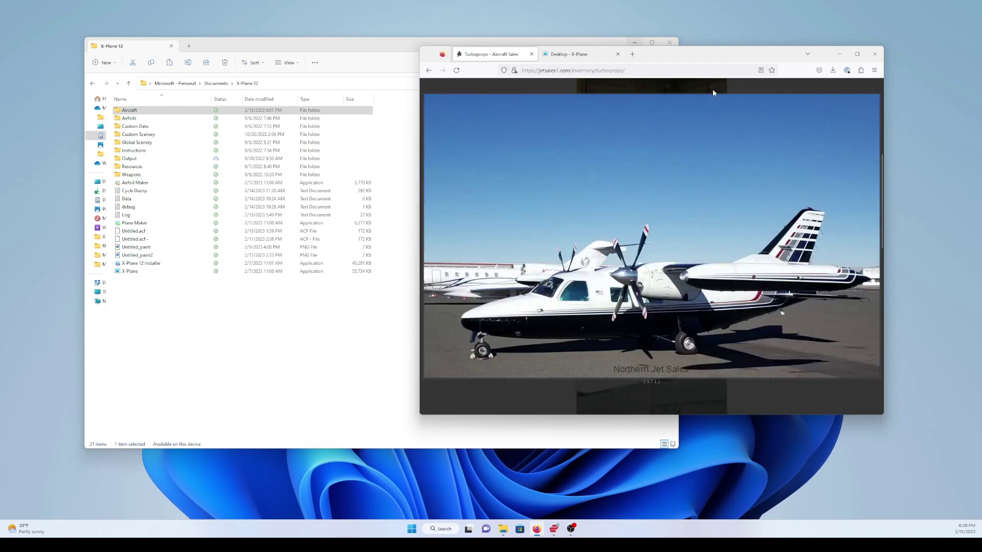
{"action": "left_click", "coordinate": [443, 85]}
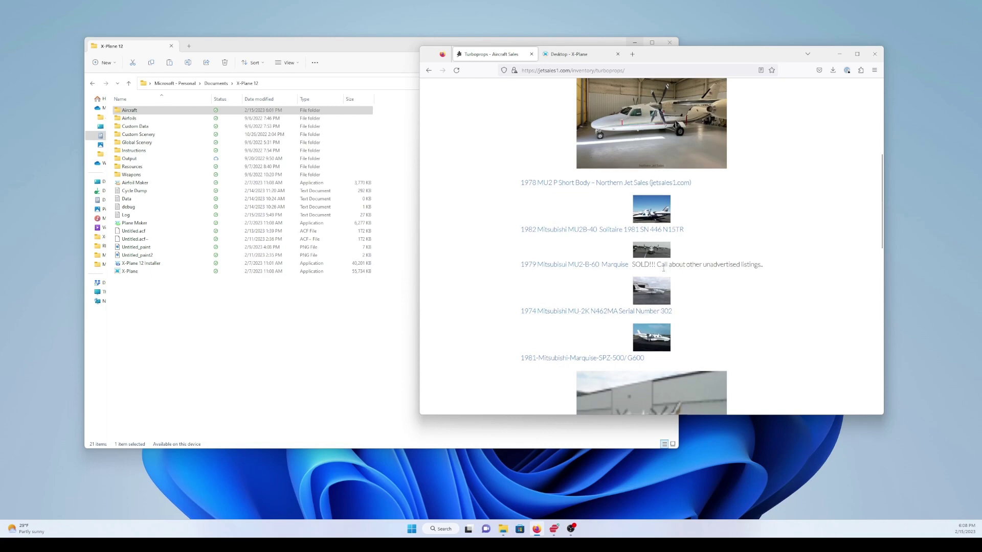
Step: Enlarge the photo of the 1975 Mitsubishi MU-2B-26 Short Body and go to the previous photo in the gallery
{"action": "scroll", "coordinate": [664, 271], "scroll_direction": "down", "scroll_amount": 1}
{"action": "scroll", "coordinate": [664, 273], "scroll_direction": "down", "scroll_amount": 3}
{"action": "left_click", "coordinate": [665, 301]}
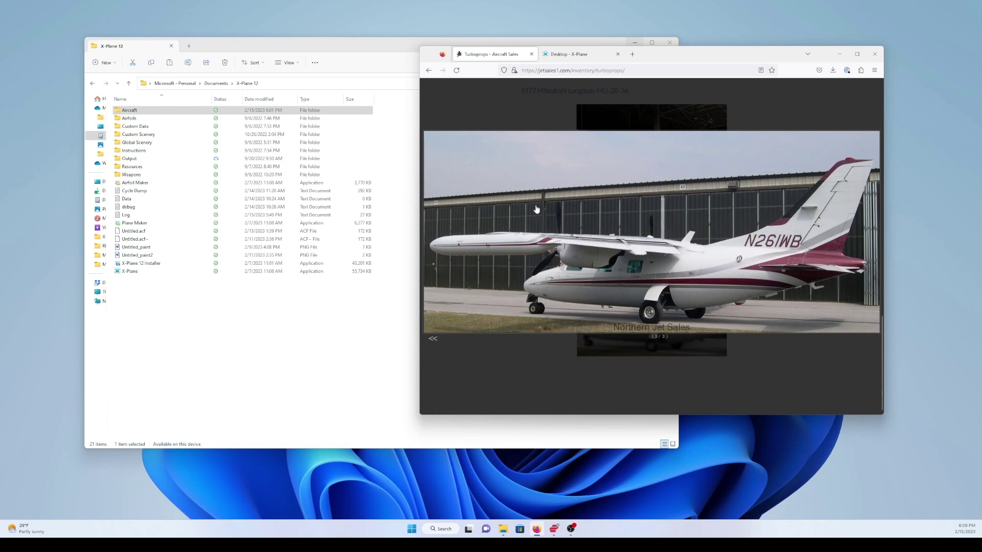
{"action": "left_click", "coordinate": [434, 339]}
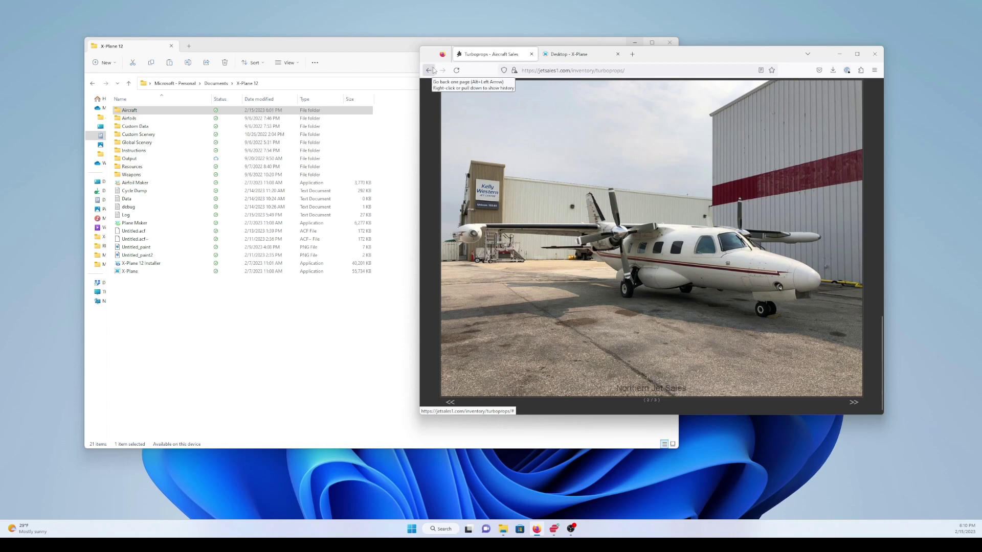
Step: Return to the Northern Jet Sales home page and reopen the Turboprops inventory at the first MU-2 listings
{"action": "left_click", "coordinate": [430, 71]}
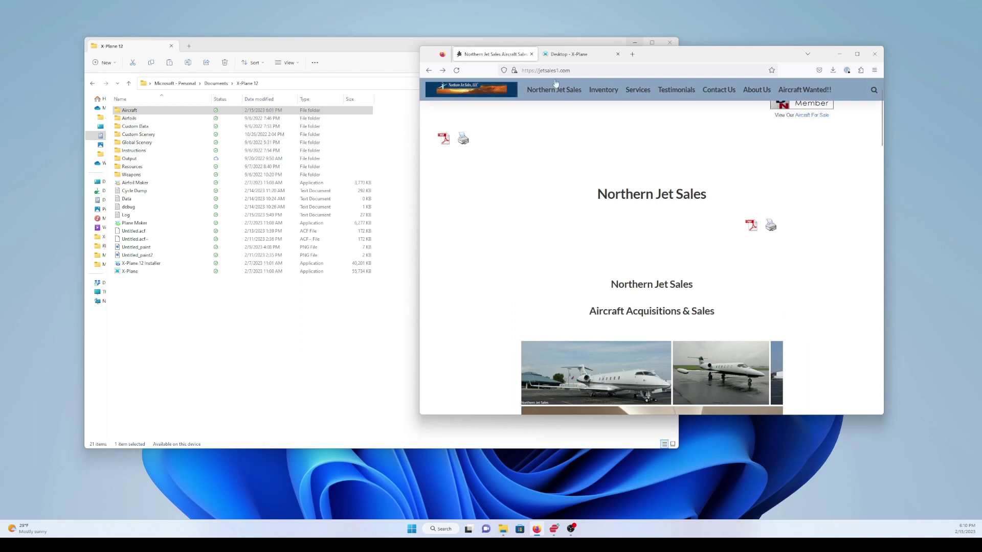
{"action": "mouse_move", "coordinate": [604, 89]}
{"action": "mouse_move", "coordinate": [622, 132]}
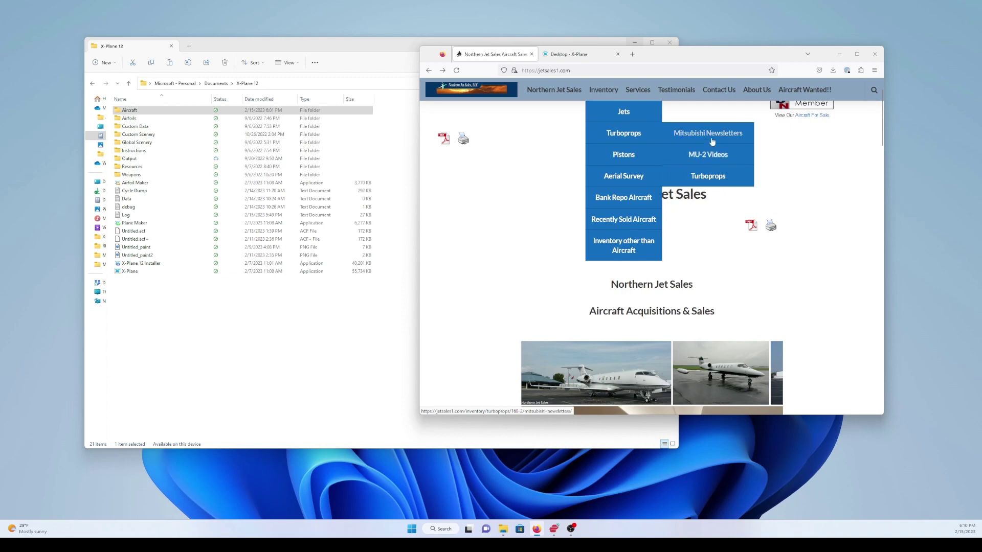
{"action": "left_click", "coordinate": [706, 177]}
{"action": "scroll", "coordinate": [617, 218], "scroll_direction": "down", "scroll_amount": 3}
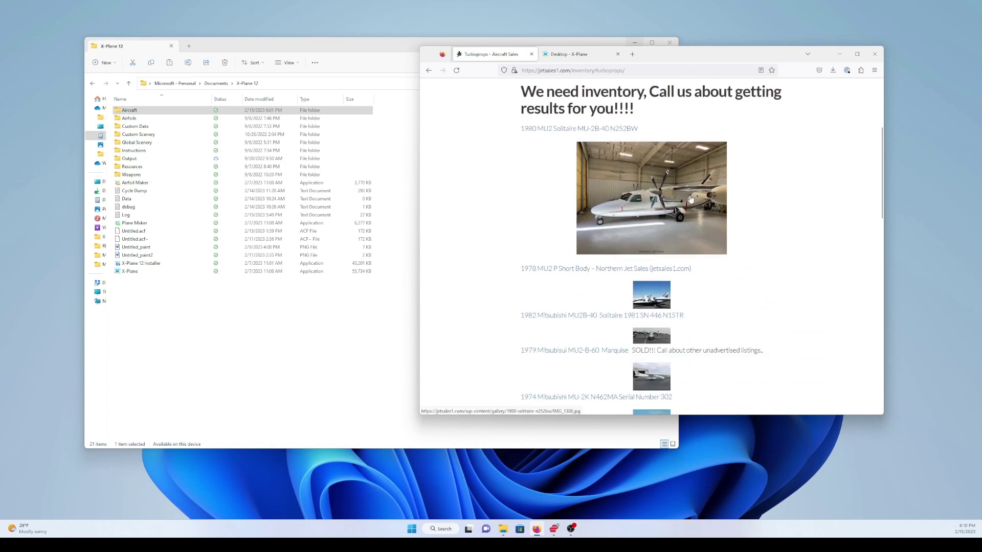
Step: Switch to the X-Plane 12 folder in File Explorer, look through Aircraft and its Laminar Research subfolder, and return to X-Plane 12
{"action": "scroll", "coordinate": [657, 209], "scroll_direction": "down", "scroll_amount": 3}
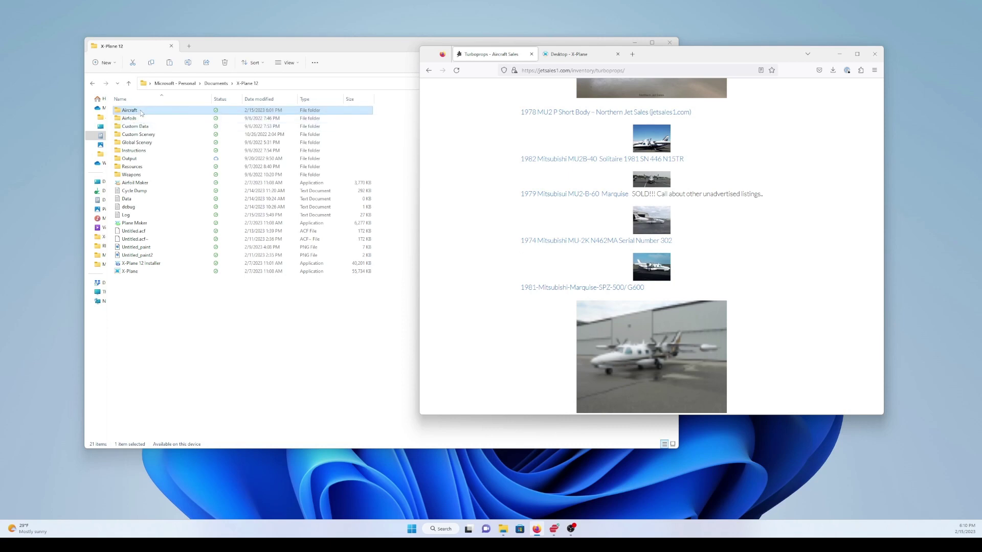
{"action": "double_click", "coordinate": [141, 113]}
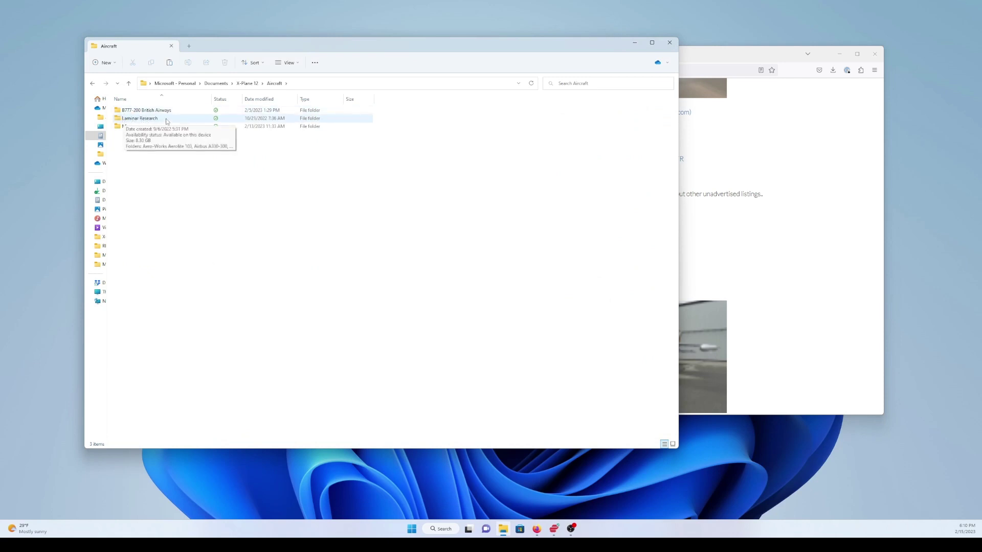
{"action": "double_click", "coordinate": [151, 120]}
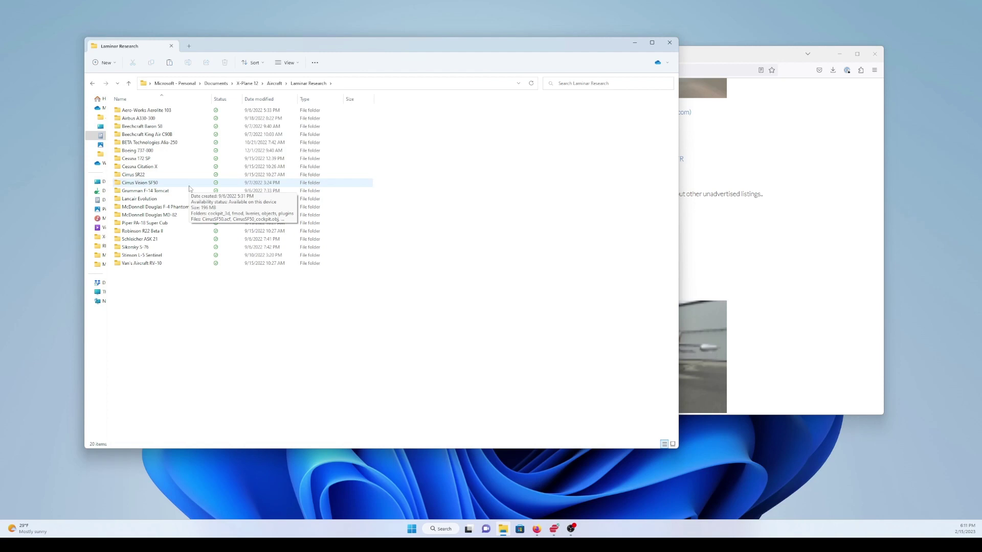
{"action": "left_click", "coordinate": [129, 84]}
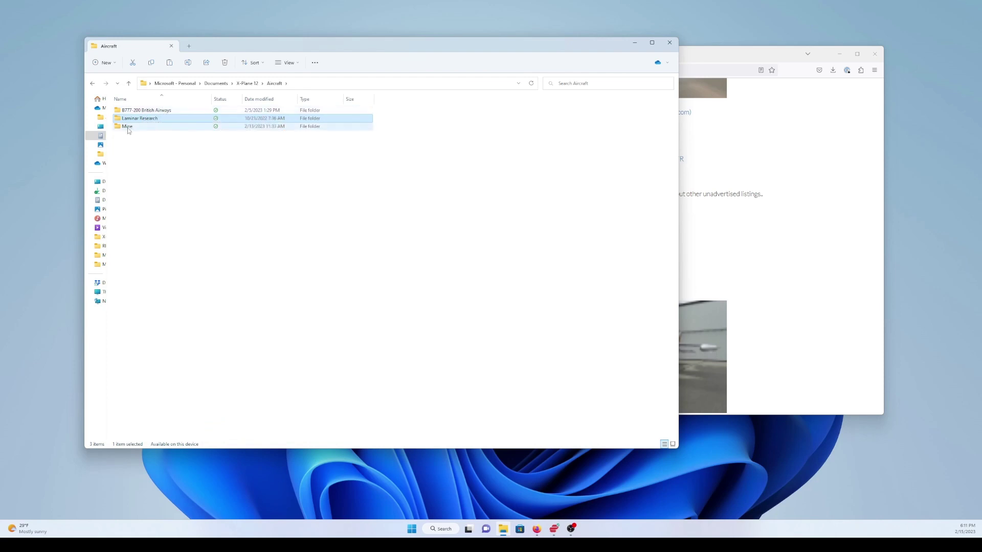
{"action": "mouse_move", "coordinate": [133, 130]}
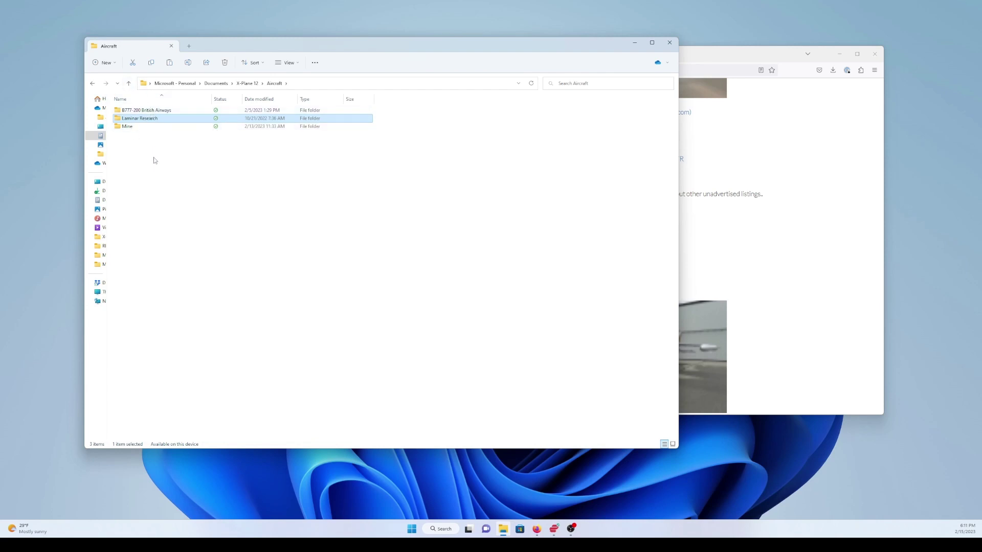
{"action": "left_click", "coordinate": [128, 83]}
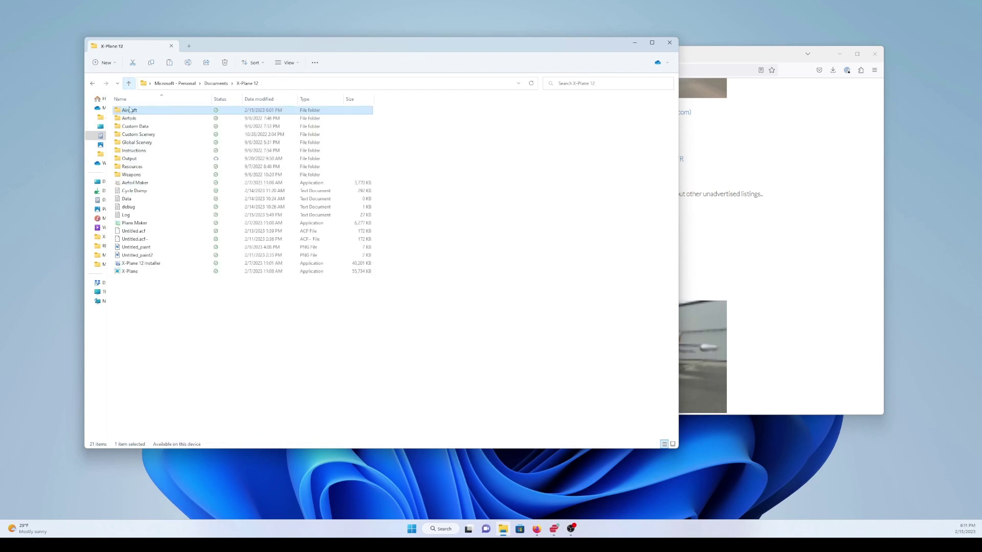
Step: Create a folder named Test inside the X-Plane 12 Aircraft folder
{"action": "double_click", "coordinate": [162, 113]}
{"action": "right_click", "coordinate": [168, 158]}
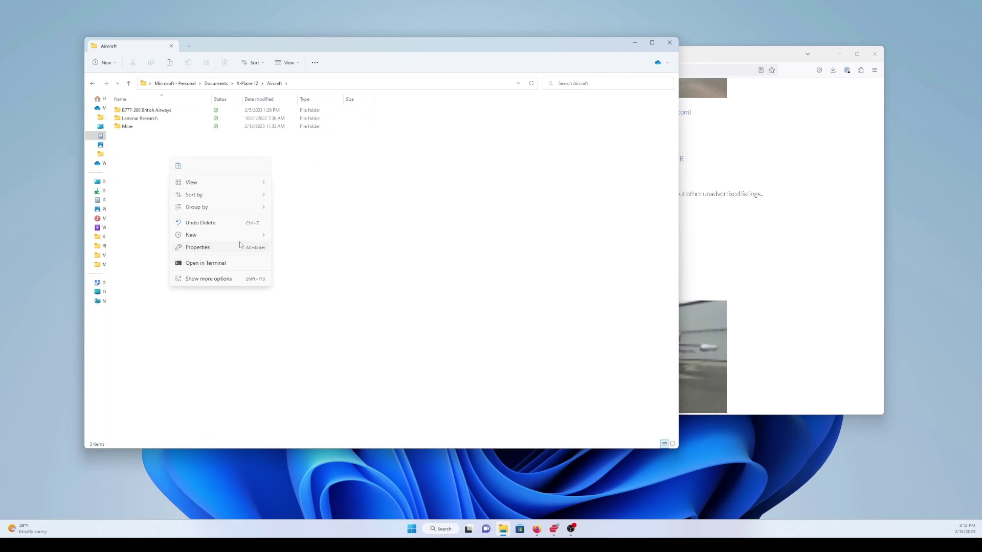
{"action": "mouse_move", "coordinate": [240, 235]}
{"action": "left_click", "coordinate": [299, 239]}
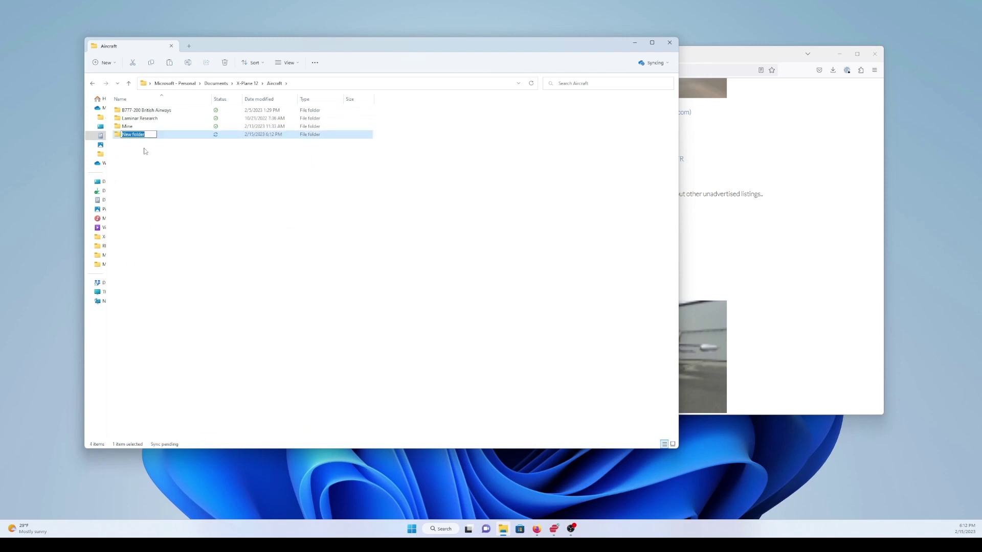
{"action": "type", "text": "Test"}
{"action": "left_click", "coordinate": [147, 152]}
Step: Open the Test folder and create a subfolder named MU2-40 in it
{"action": "double_click", "coordinate": [119, 138]}
{"action": "right_click", "coordinate": [201, 149]}
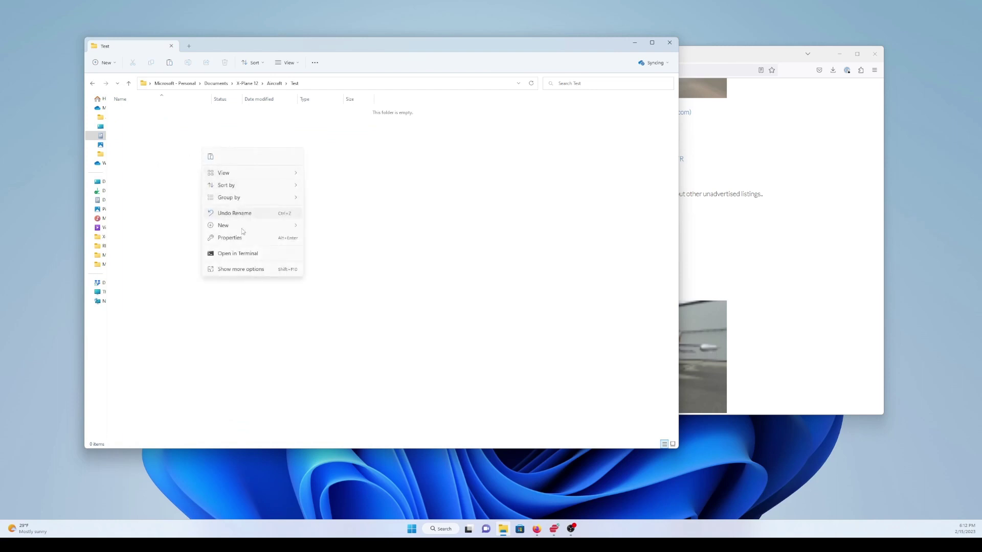
{"action": "mouse_move", "coordinate": [240, 226]}
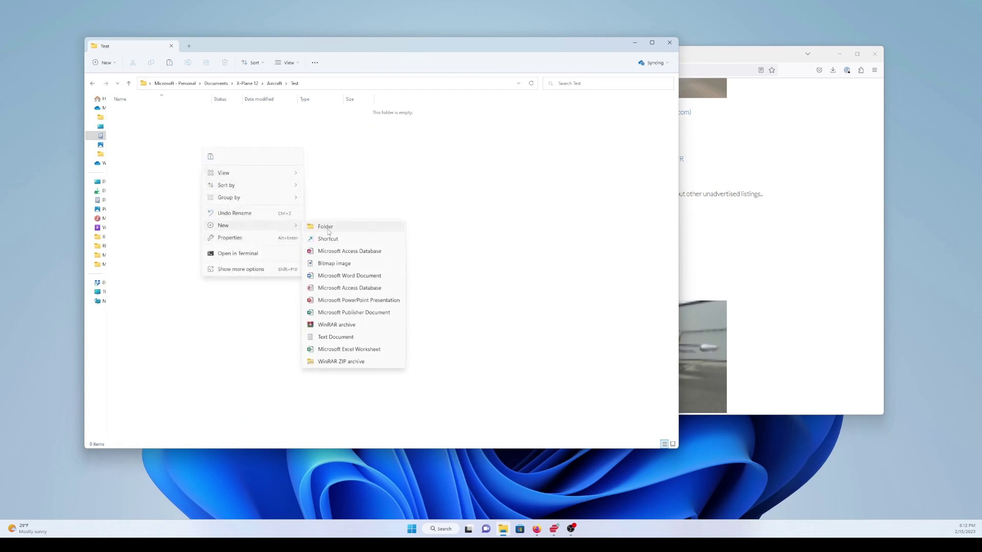
{"action": "left_click", "coordinate": [326, 227]}
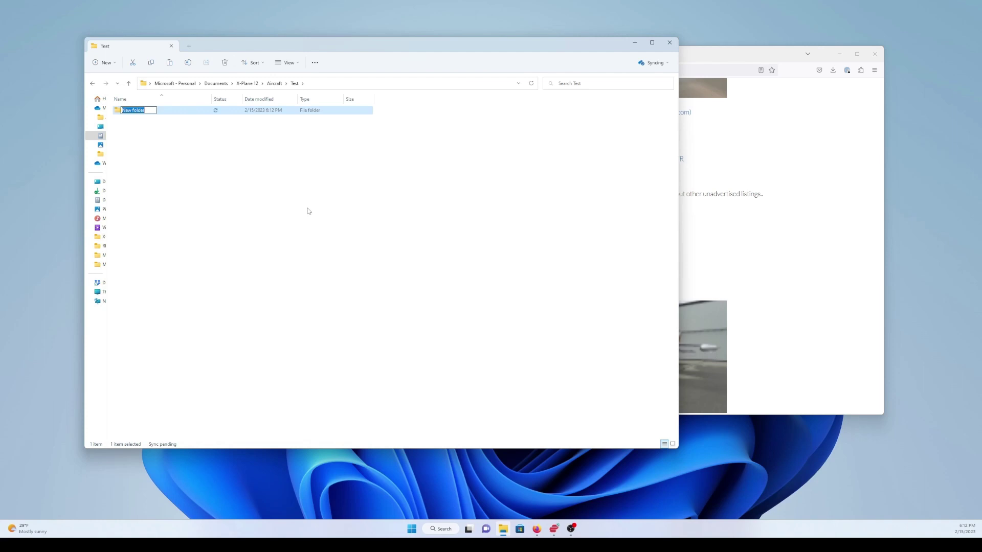
{"action": "type", "text": "MU2-40"}
{"action": "left_click", "coordinate": [334, 179]}
Step: Bring the existing RESEARCH folder into the empty MU2-40 folder and reopen MU2-40 from its parent folder
{"action": "left_click", "coordinate": [124, 113]}
{"action": "double_click", "coordinate": [123, 114]}
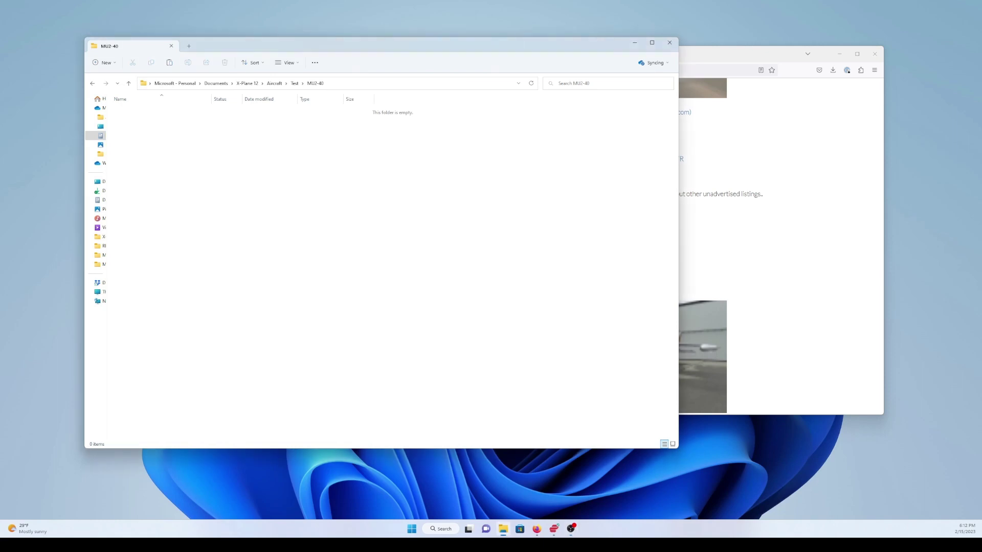
{"action": "left_click_drag", "start_coordinate": [0, 235], "coordinate": [232, 152]}
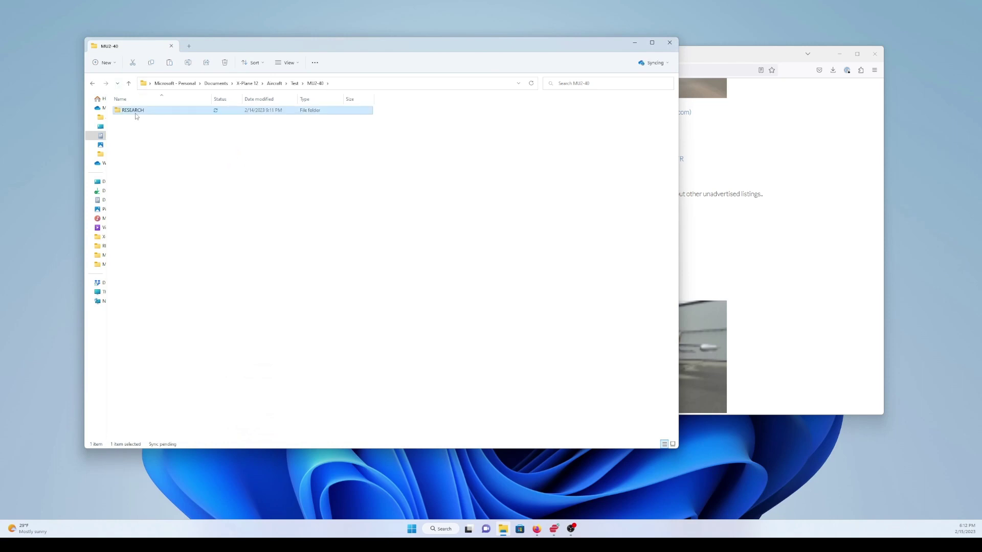
{"action": "left_click", "coordinate": [128, 83]}
{"action": "double_click", "coordinate": [134, 111]}
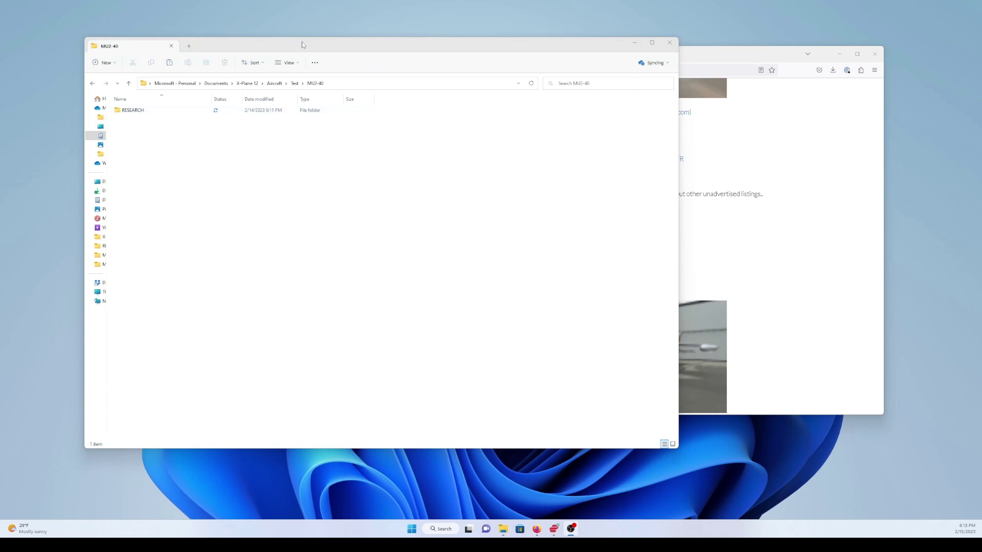
Step: Move the File Explorer window aside, then open the RESEARCH folder and its MU2-40 Excel workbook
{"action": "left_click_drag", "start_coordinate": [302, 48], "coordinate": [497, 55]}
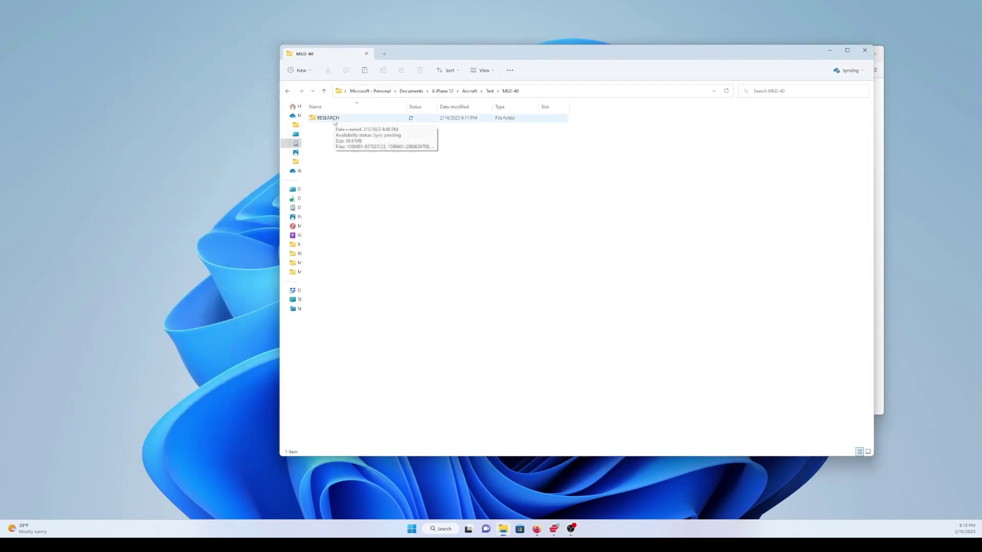
{"action": "double_click", "coordinate": [334, 120]}
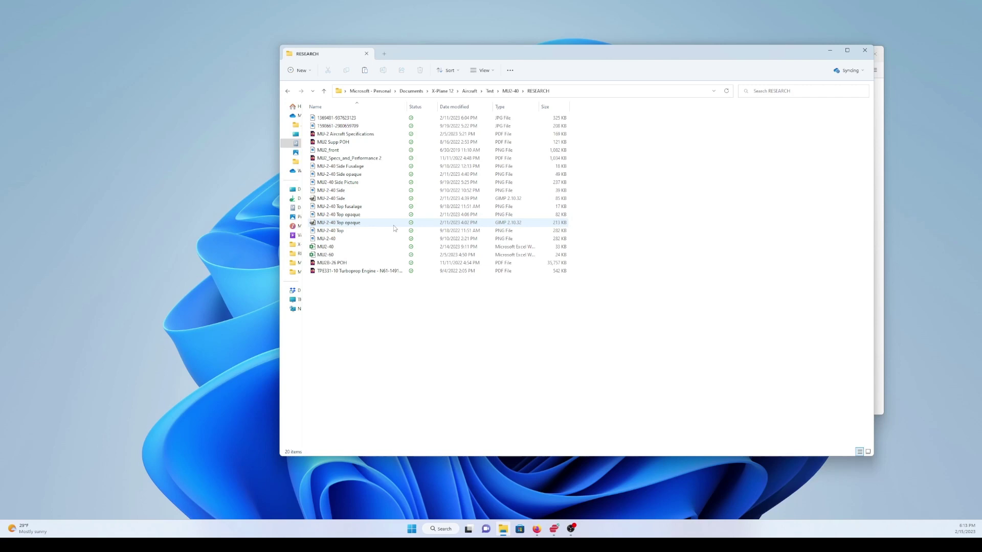
{"action": "double_click", "coordinate": [358, 246]}
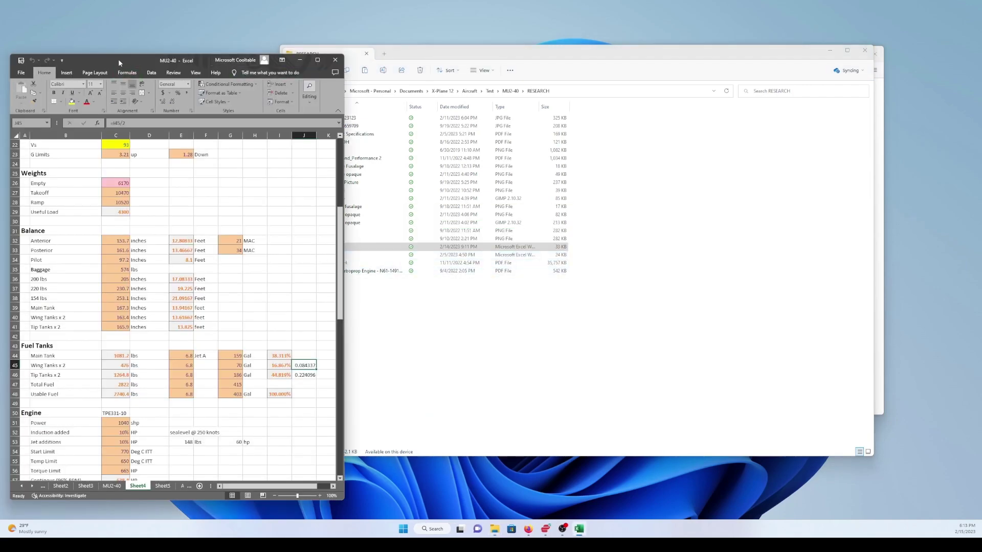
Step: Enlarge the MU2-40 workbook window and move it to the middle of the desktop
{"action": "left_click_drag", "start_coordinate": [118, 59], "coordinate": [129, 17]}
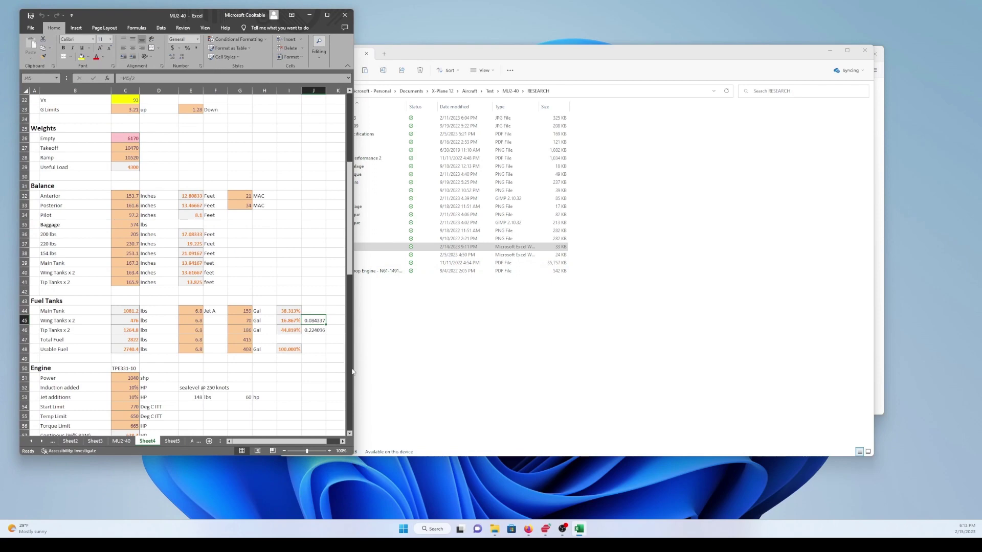
{"action": "left_click_drag", "start_coordinate": [356, 454], "coordinate": [412, 519]}
{"action": "left_click_drag", "start_coordinate": [145, 19], "coordinate": [464, 19]}
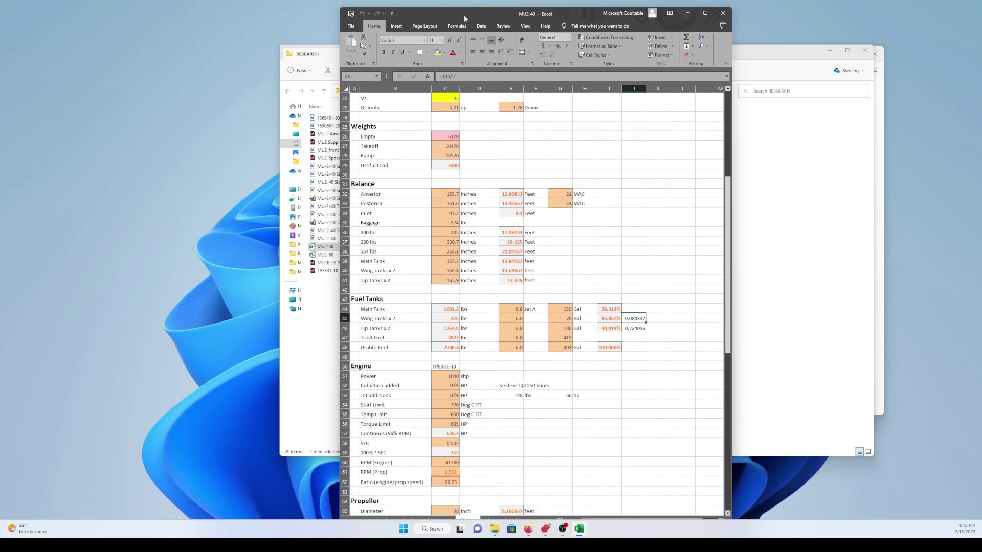
Step: Set the worksheet's zoom to a custom magnification of 150%
{"action": "left_click", "coordinate": [526, 26]}
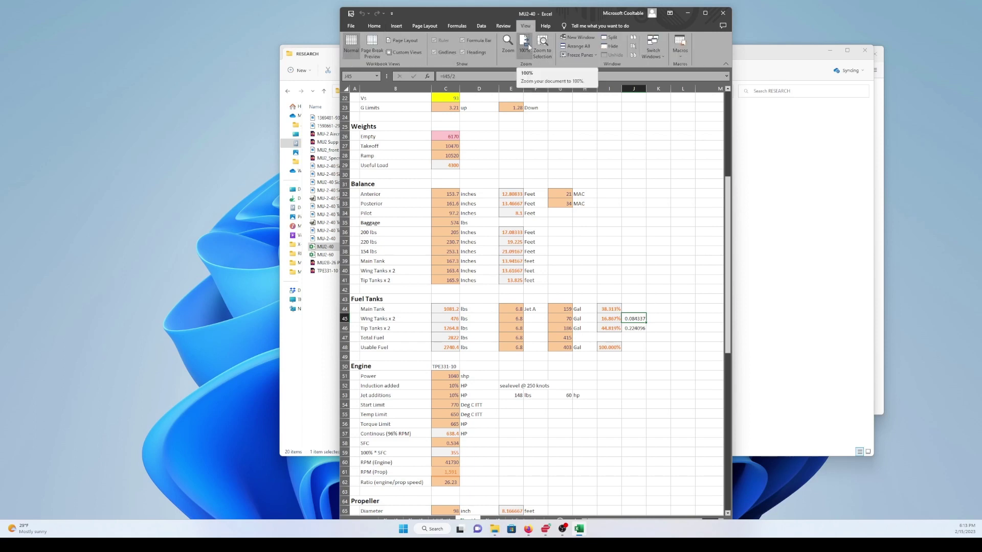
{"action": "left_click", "coordinate": [508, 43]}
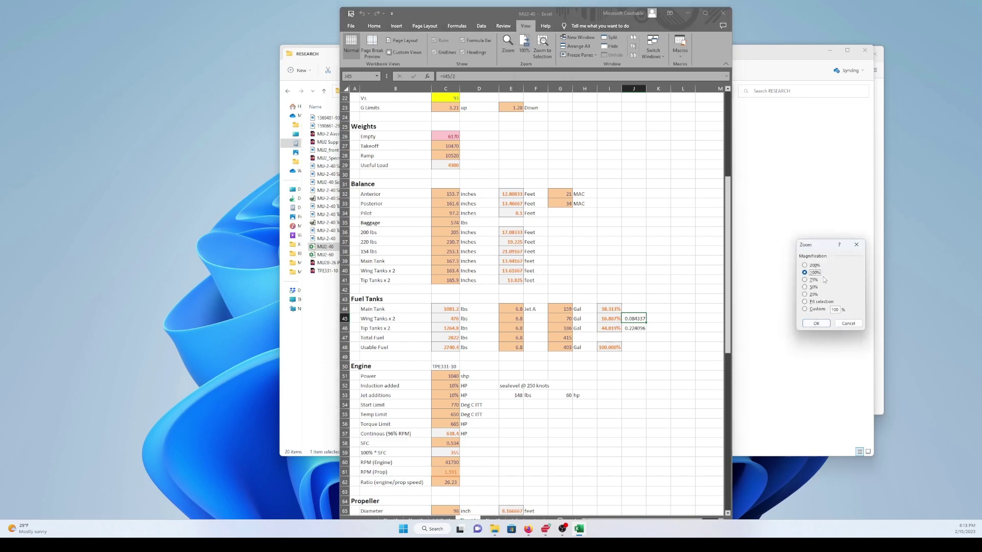
{"action": "left_click", "coordinate": [836, 310]}
{"action": "left_click_drag", "start_coordinate": [835, 310], "coordinate": [829, 311]}
{"action": "type", "text": "15"}
{"action": "key", "text": "Return"}
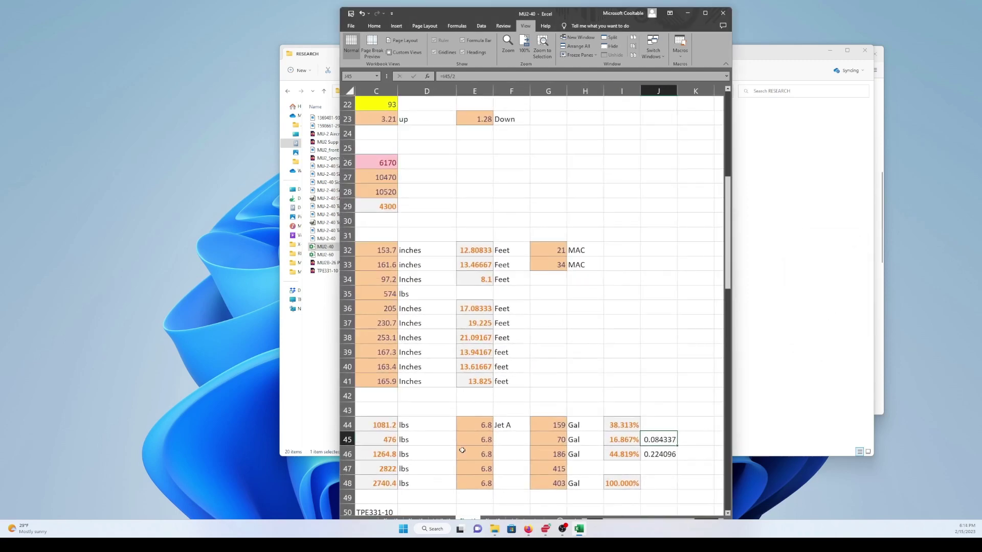
Step: Maximize the workbook window and bring the Overall section at the start of Sheet4 into view, including column A
{"action": "double_click", "coordinate": [454, 12]}
{"action": "scroll", "coordinate": [282, 236], "scroll_direction": "up", "scroll_amount": 6}
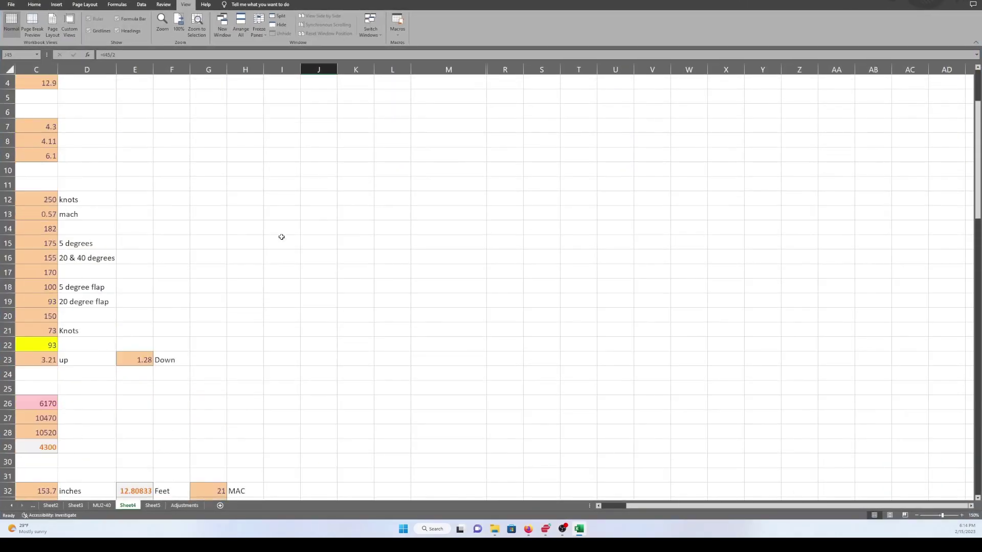
{"action": "scroll", "coordinate": [281, 236], "scroll_direction": "up", "scroll_amount": 1}
{"action": "left_click_drag", "start_coordinate": [646, 508], "coordinate": [621, 508]}
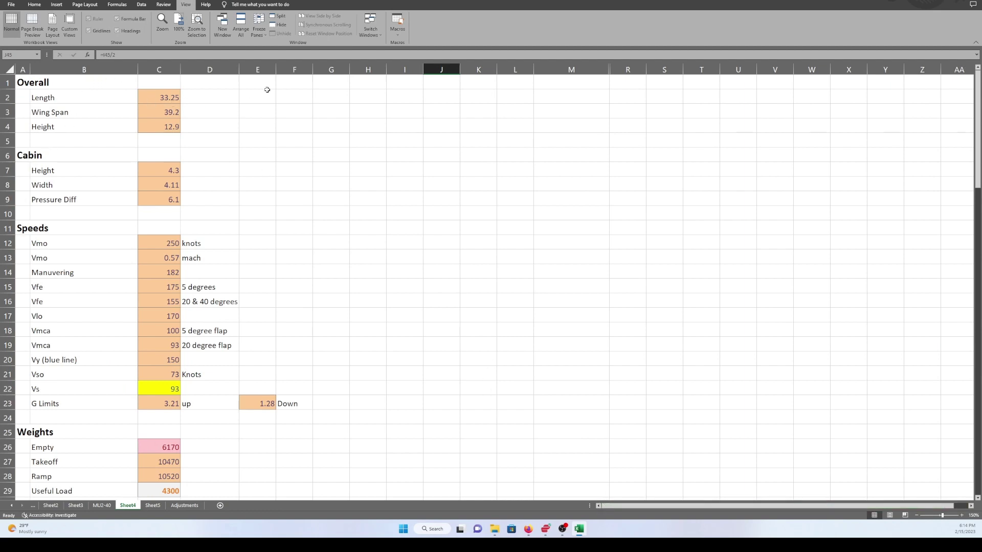
{"action": "left_click", "coordinate": [162, 68]}
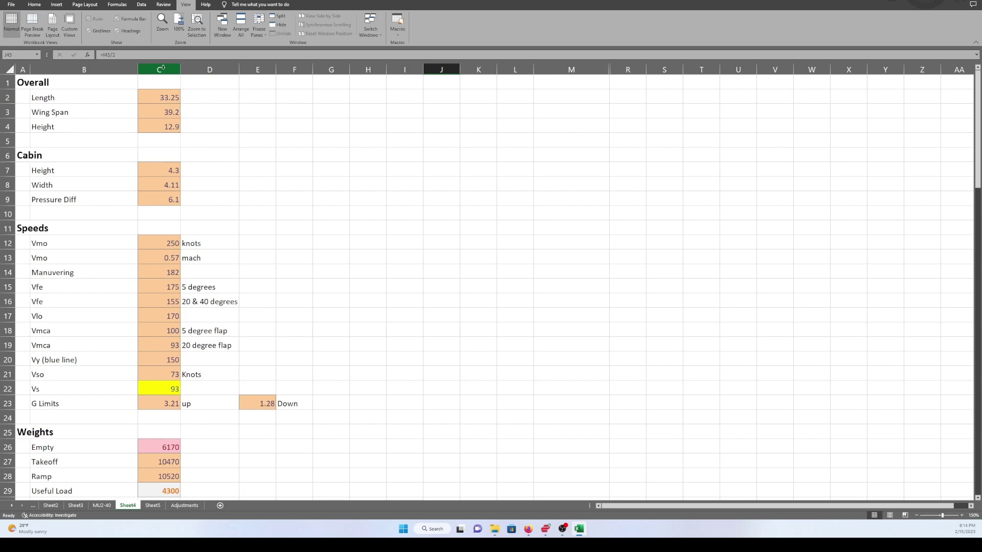
{"action": "left_click", "coordinate": [11, 5]}
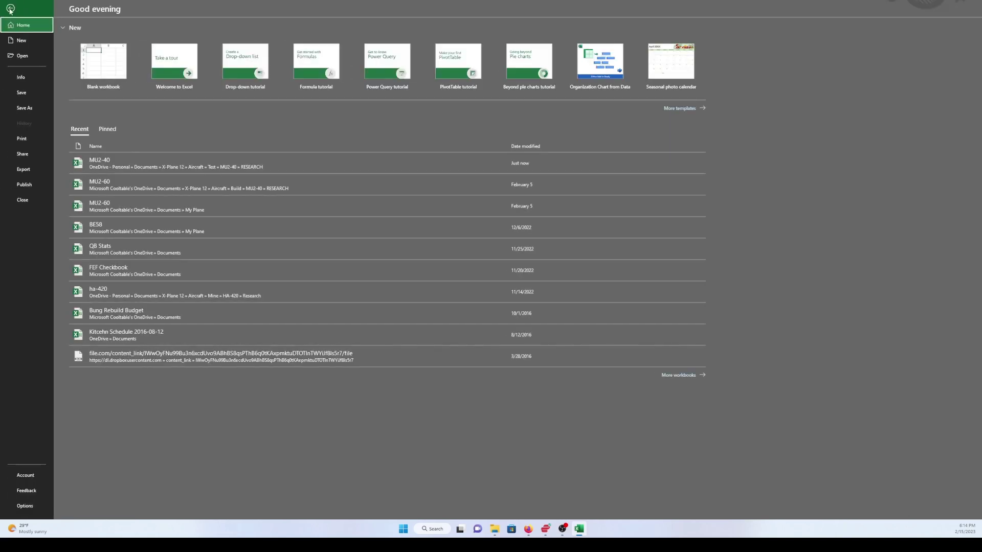
{"action": "left_click", "coordinate": [10, 8]}
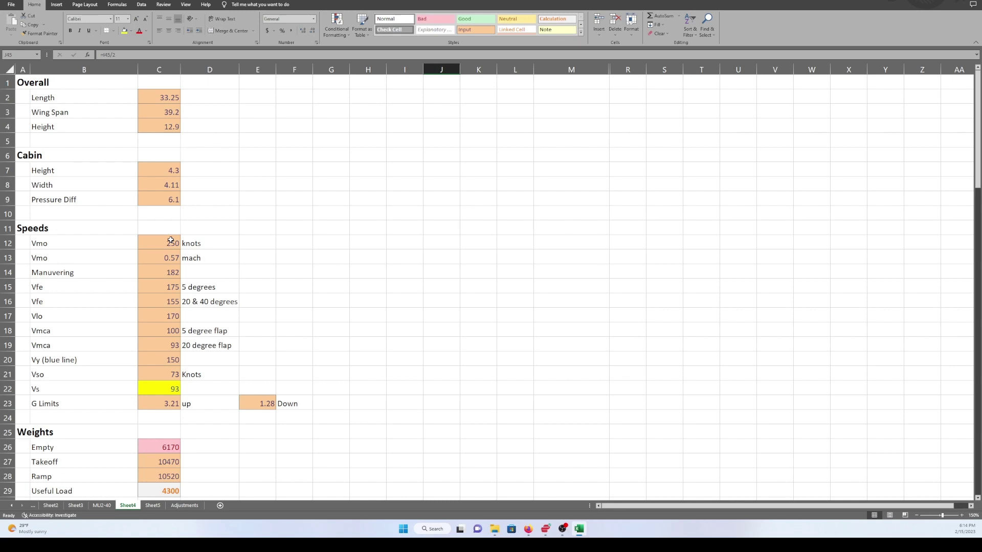
Step: Review the aircraft's speeds, weights, balance and fuel tank data, and select the Anterior balance value in feet to inspect its formula
{"action": "scroll", "coordinate": [202, 296], "scroll_direction": "down", "scroll_amount": 3}
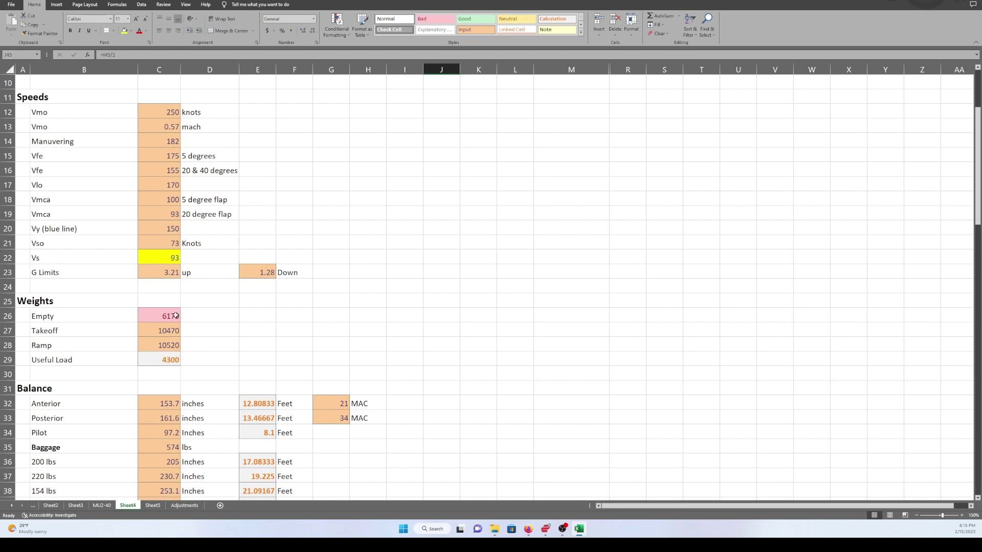
{"action": "left_click", "coordinate": [450, 65]}
{"action": "scroll", "coordinate": [273, 358], "scroll_direction": "down", "scroll_amount": 4}
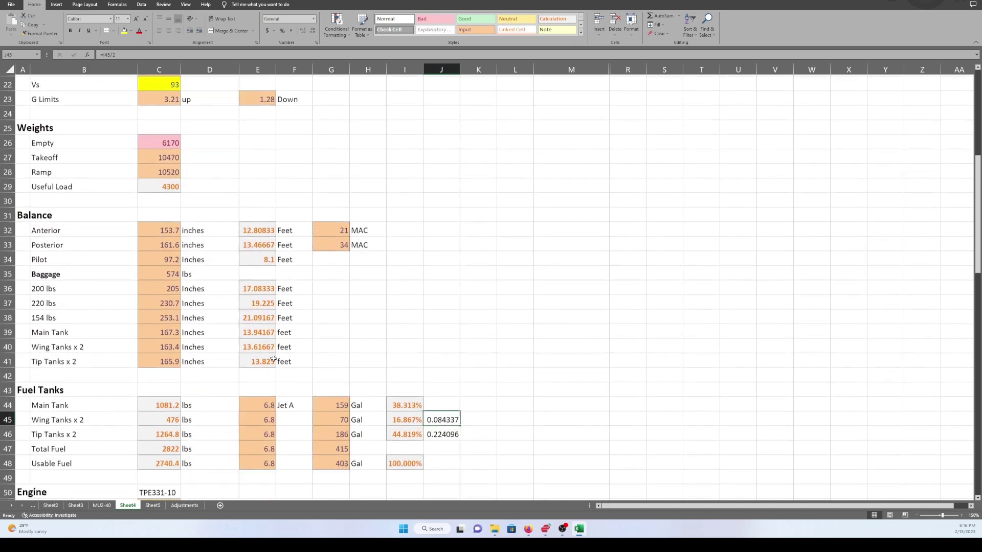
{"action": "scroll", "coordinate": [261, 333], "scroll_direction": "up", "scroll_amount": 1}
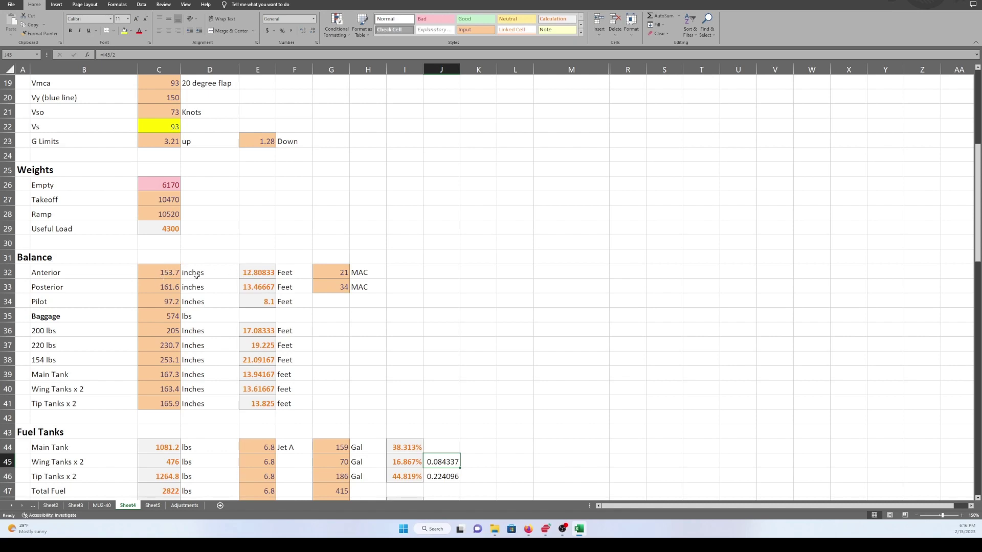
{"action": "left_click", "coordinate": [261, 273]}
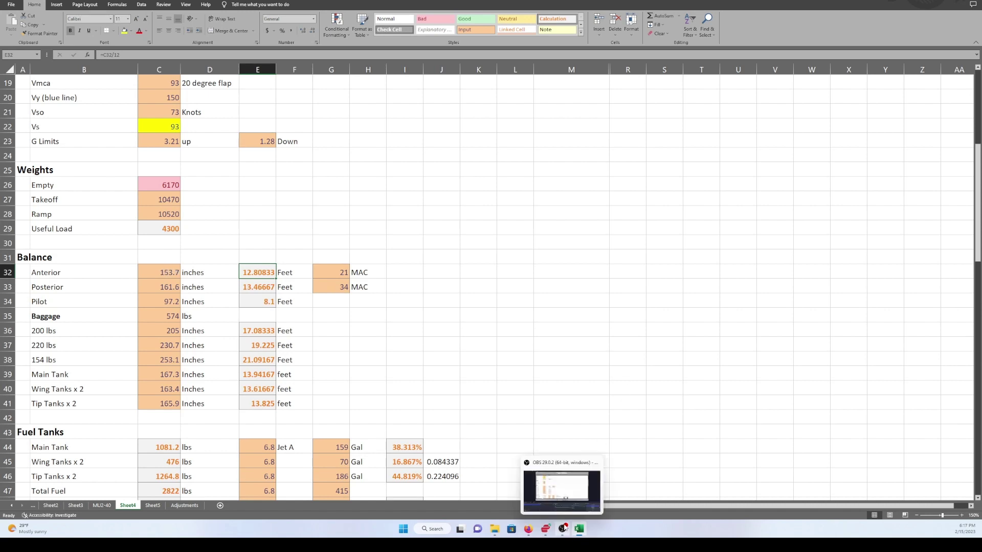
Step: Switch to Firefox, enlarge the 1980 MU2 Solitaire photo in the turboprop listings, and return to the Excel sheet's Balance and Fuel Tanks sections
{"action": "left_click", "coordinate": [528, 530]}
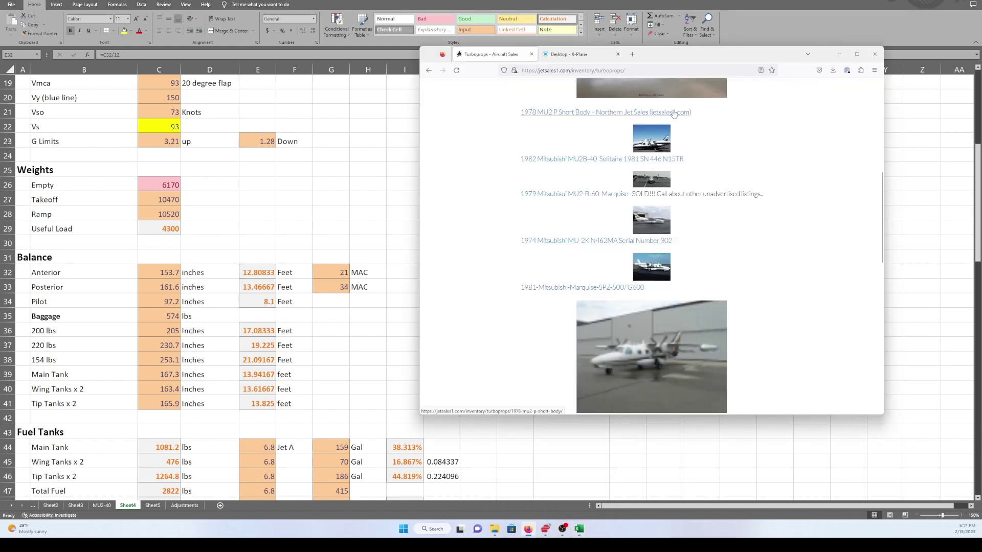
{"action": "left_click", "coordinate": [652, 97]}
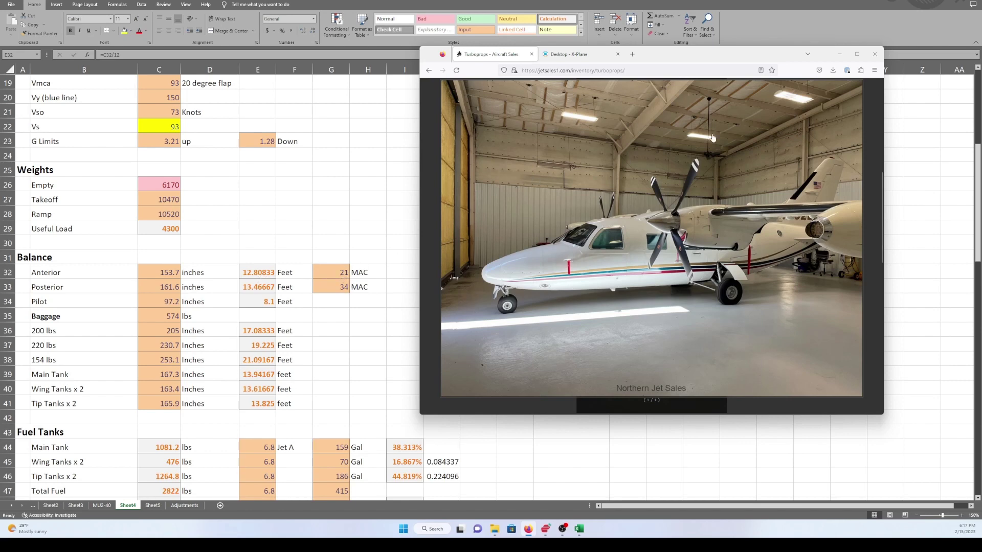
{"action": "left_click", "coordinate": [340, 218]}
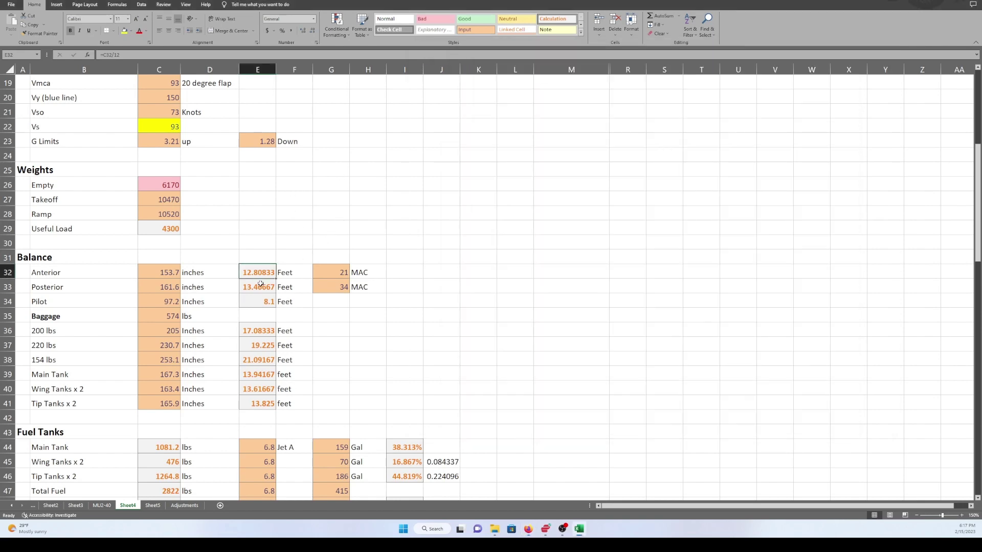
{"action": "scroll", "coordinate": [261, 283], "scroll_direction": "down", "scroll_amount": 1}
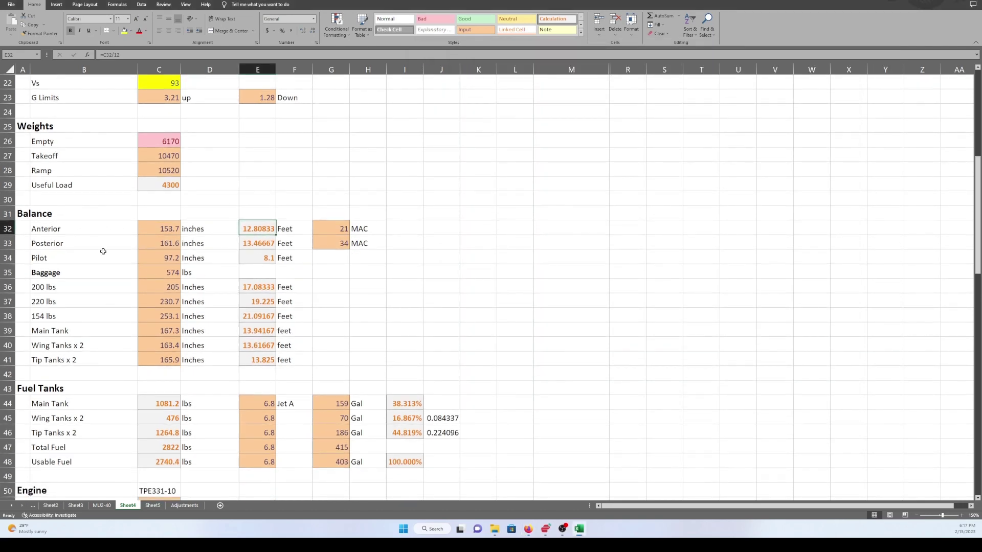
Step: Review the fuel tank, engine, propeller, control surface, performance and systems data on Sheet4
{"action": "scroll", "coordinate": [104, 261], "scroll_direction": "down", "scroll_amount": 3}
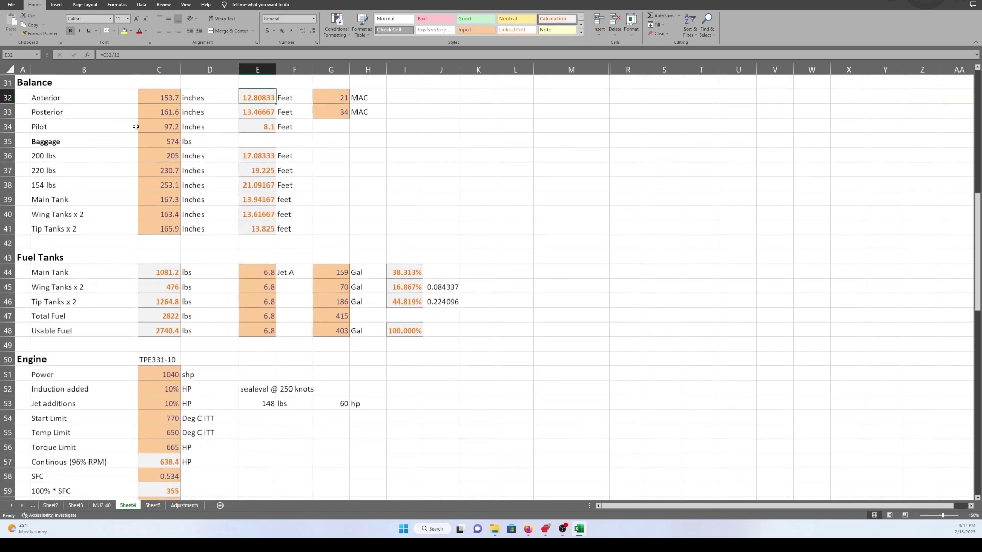
{"action": "scroll", "coordinate": [89, 169], "scroll_direction": "down", "scroll_amount": 1}
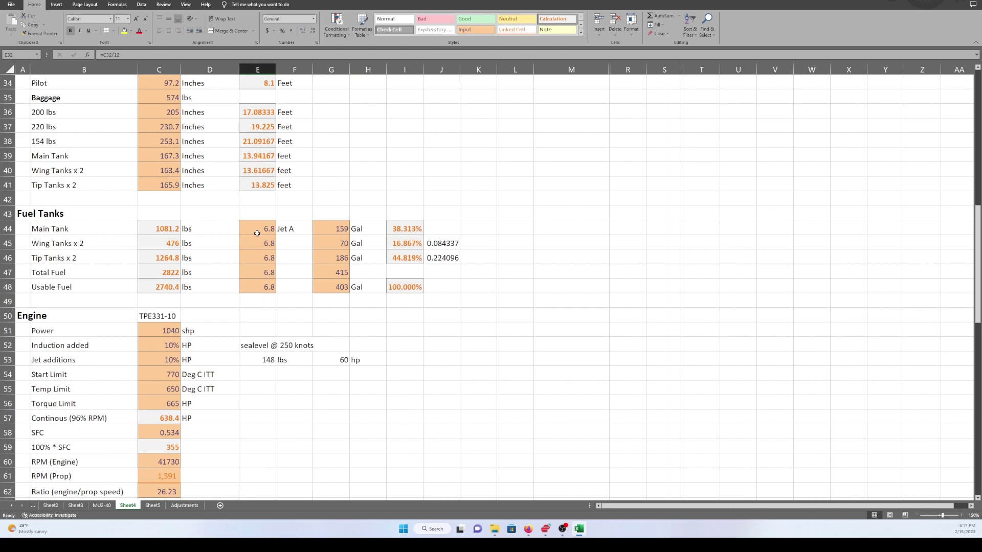
{"action": "scroll", "coordinate": [157, 277], "scroll_direction": "down", "scroll_amount": 7}
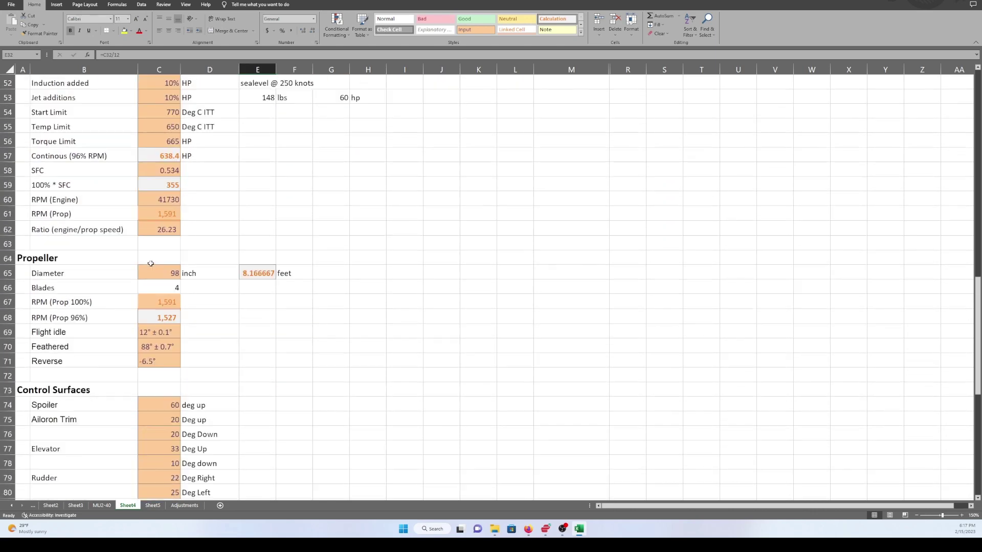
{"action": "scroll", "coordinate": [153, 271], "scroll_direction": "down", "scroll_amount": 7}
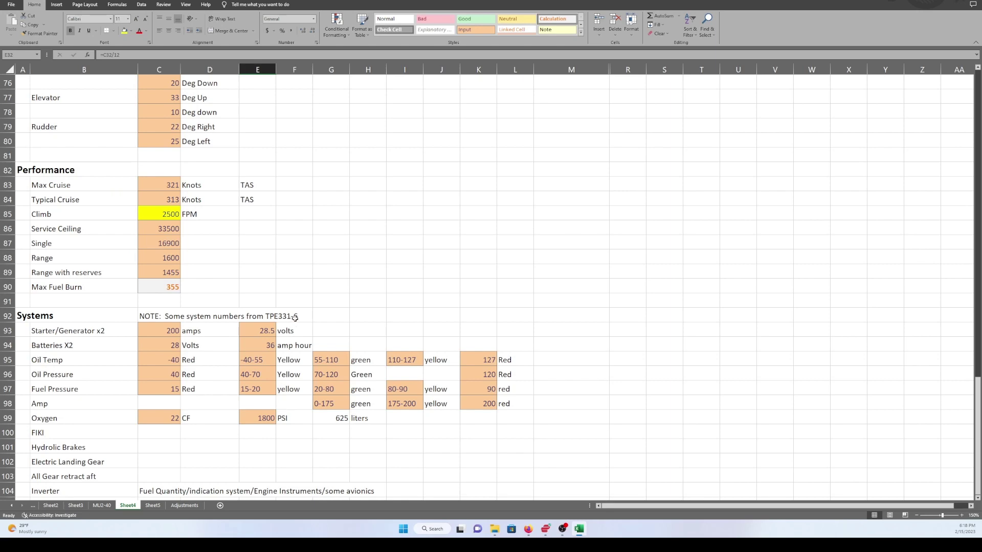
{"action": "scroll", "coordinate": [284, 266], "scroll_direction": "up", "scroll_amount": 4}
{"action": "scroll", "coordinate": [284, 266], "scroll_direction": "up", "scroll_amount": 7}
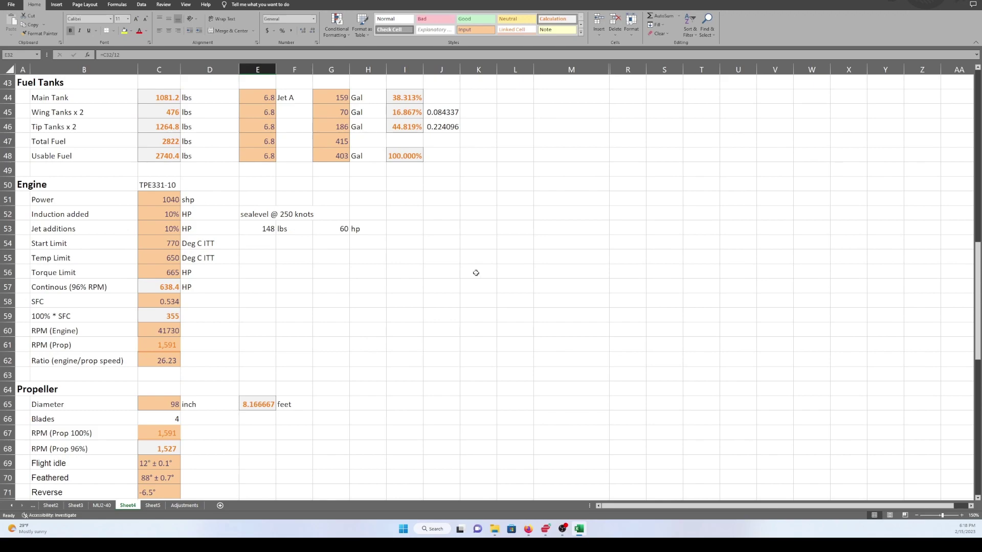
{"action": "scroll", "coordinate": [471, 266], "scroll_direction": "down", "scroll_amount": 9}
{"action": "scroll", "coordinate": [221, 405], "scroll_direction": "down", "scroll_amount": 5}
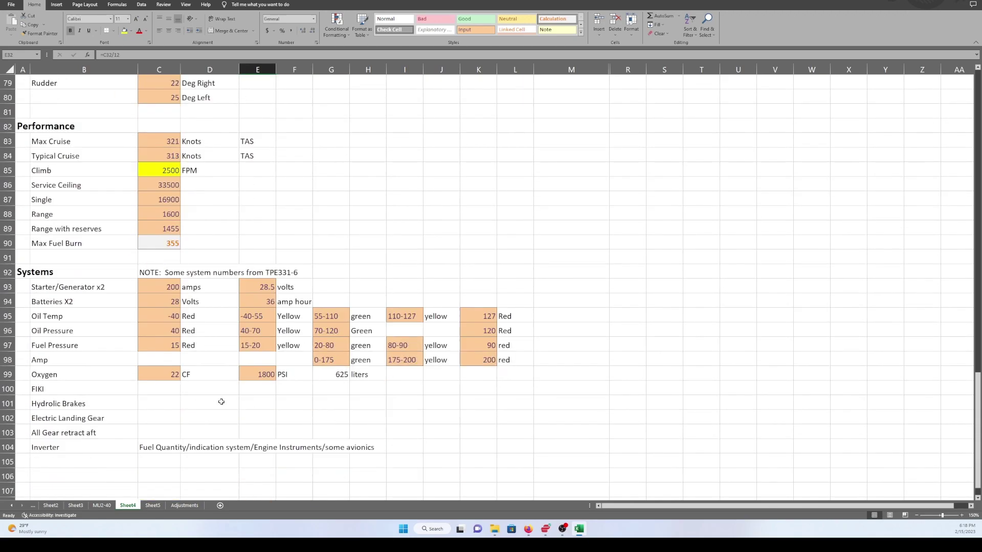
{"action": "scroll", "coordinate": [275, 363], "scroll_direction": "up", "scroll_amount": 13}
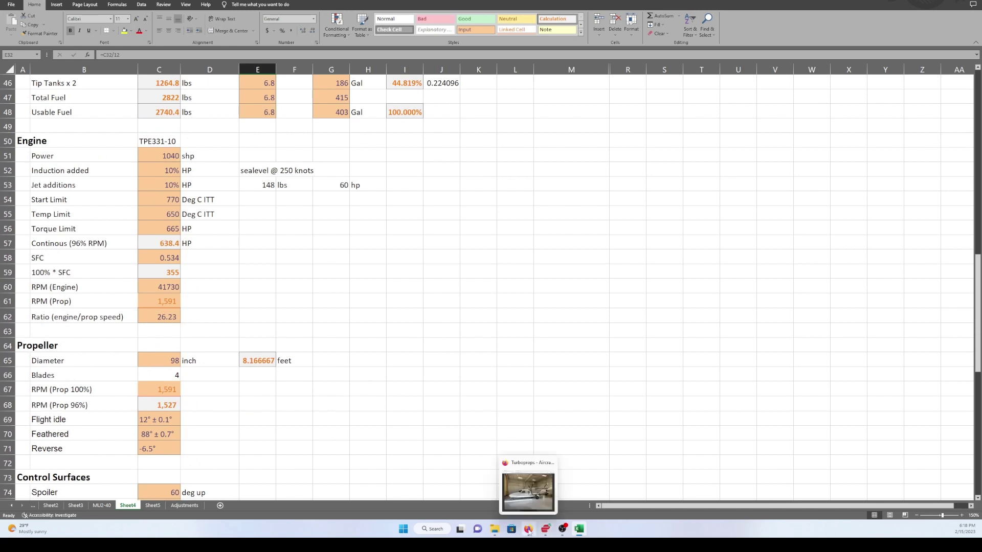
Step: Switch to File Explorer, go up from RESEARCH to the X-Plane 12 folder, launch Plane Maker and reposition its window higher
{"action": "left_click", "coordinate": [485, 505]}
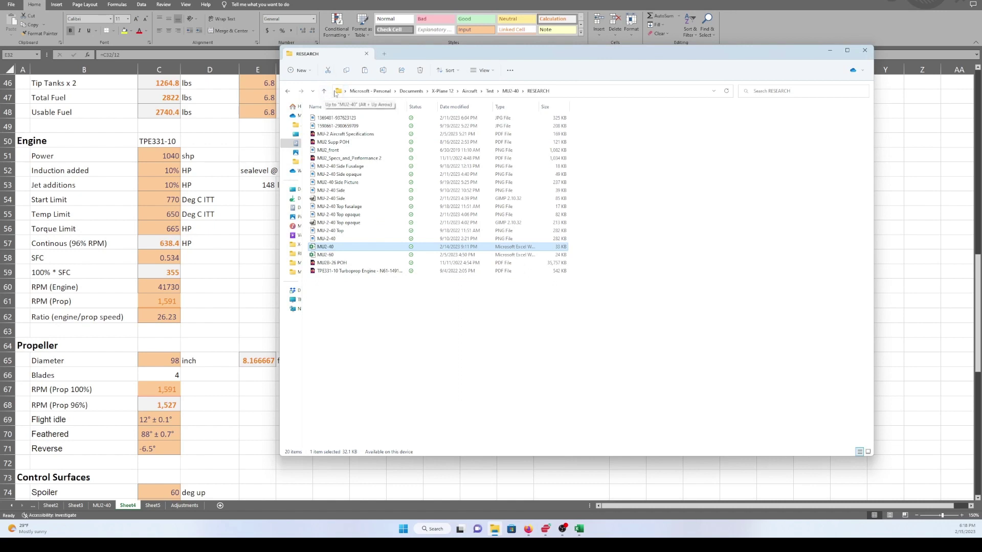
{"action": "left_click", "coordinate": [325, 92]}
{"action": "left_click", "coordinate": [325, 91]}
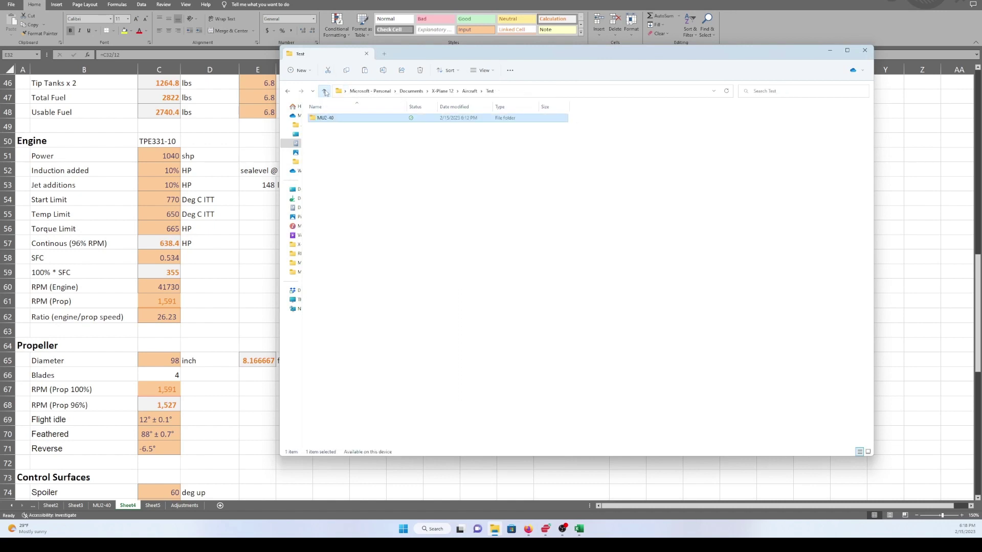
{"action": "left_click", "coordinate": [325, 92]}
{"action": "left_click", "coordinate": [325, 91]}
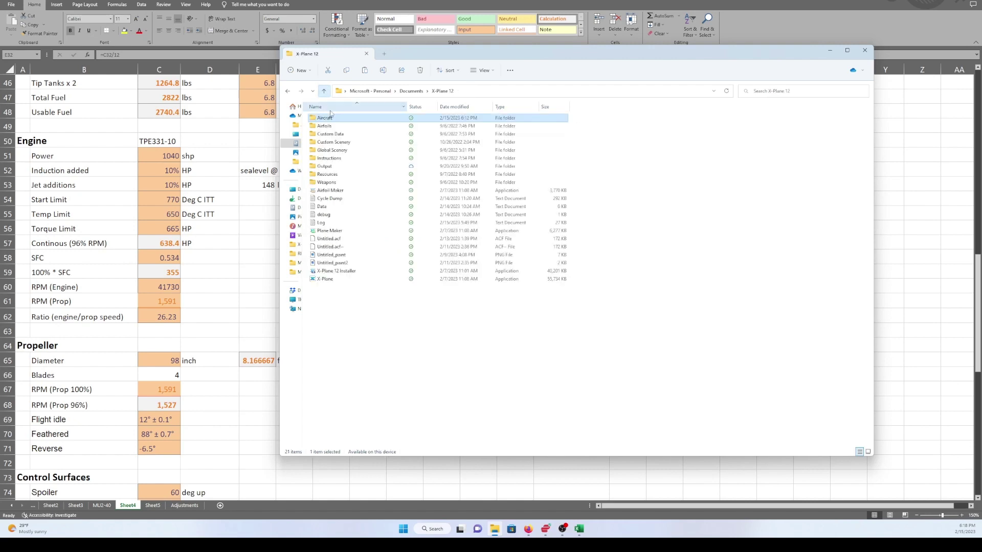
{"action": "double_click", "coordinate": [347, 231]}
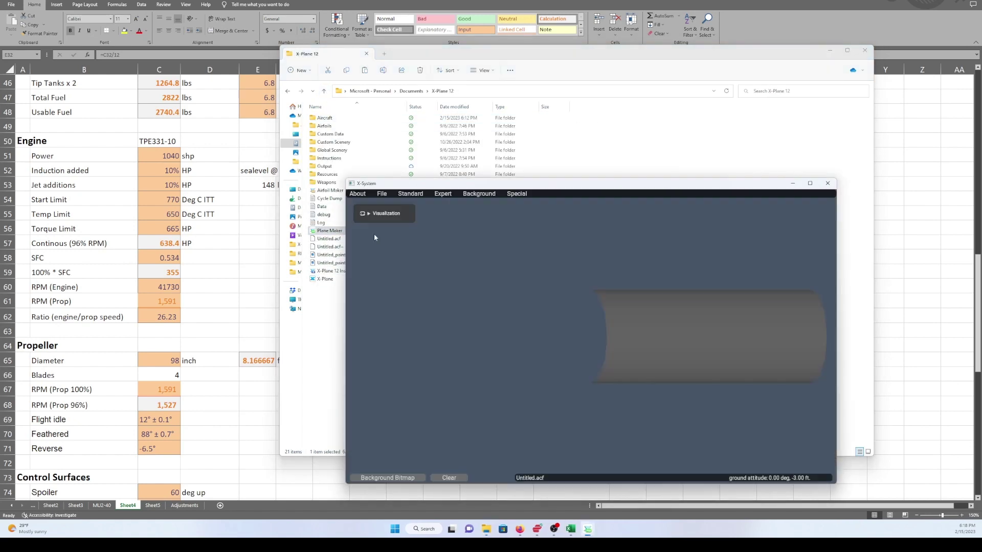
{"action": "left_click_drag", "start_coordinate": [586, 186], "coordinate": [610, 107]}
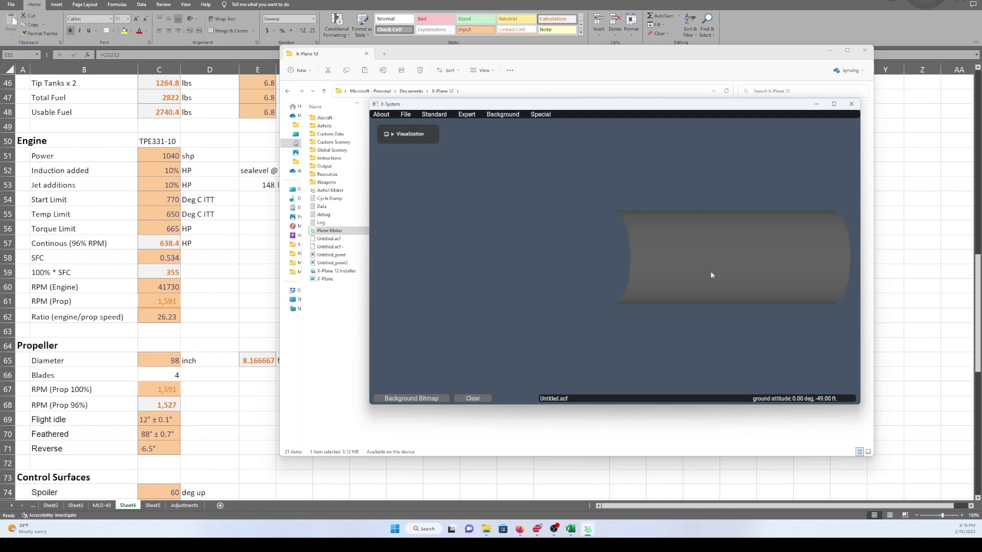
Step: Reload the textures of the untitled aircraft in Plane Maker
{"action": "left_click", "coordinate": [512, 117]}
{"action": "left_click", "coordinate": [539, 116]}
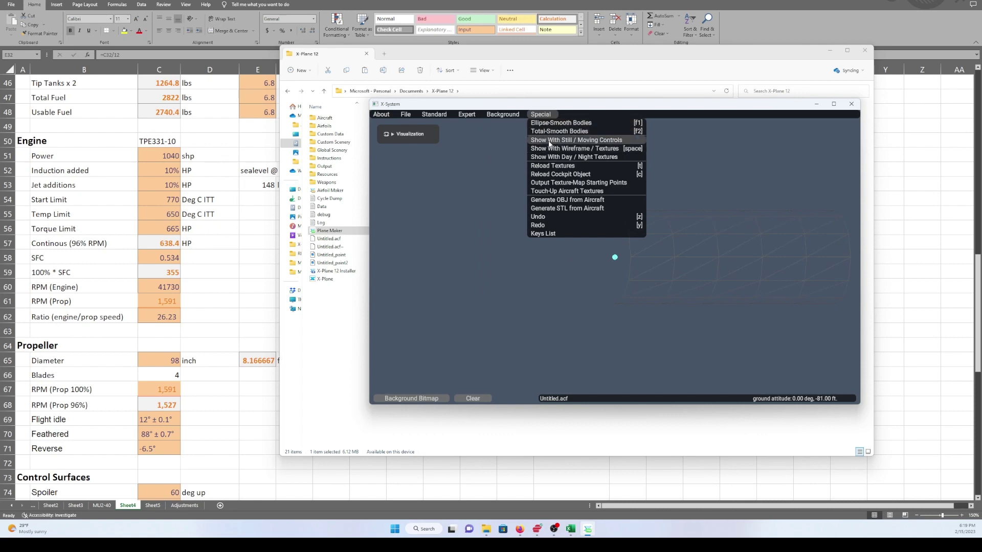
{"action": "left_click", "coordinate": [553, 167]}
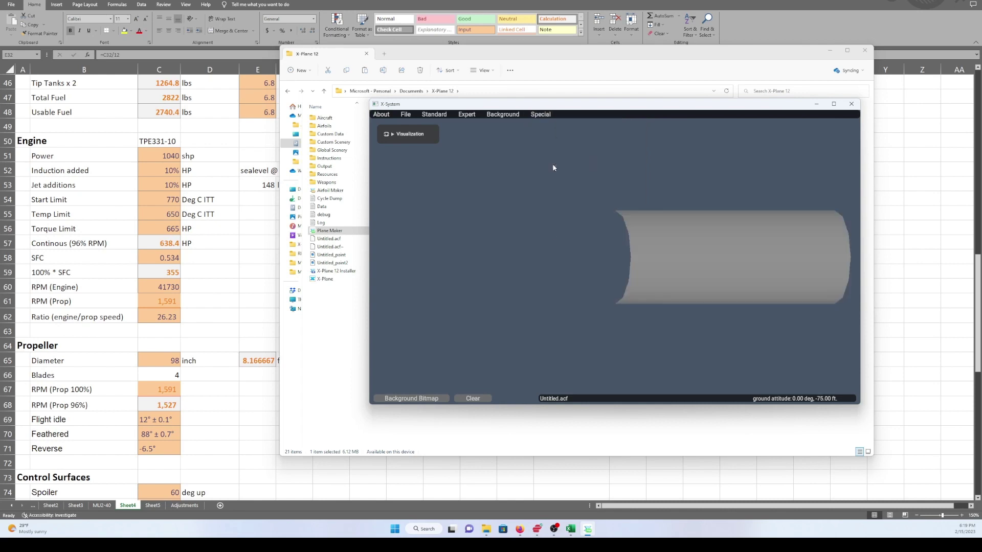
{"action": "left_click", "coordinate": [729, 272]}
Step: Save the aircraft as "MU2-40 Test" in the Aircraft/Test/MU2-40 folder and acknowledge the advisory
{"action": "left_click", "coordinate": [406, 114]}
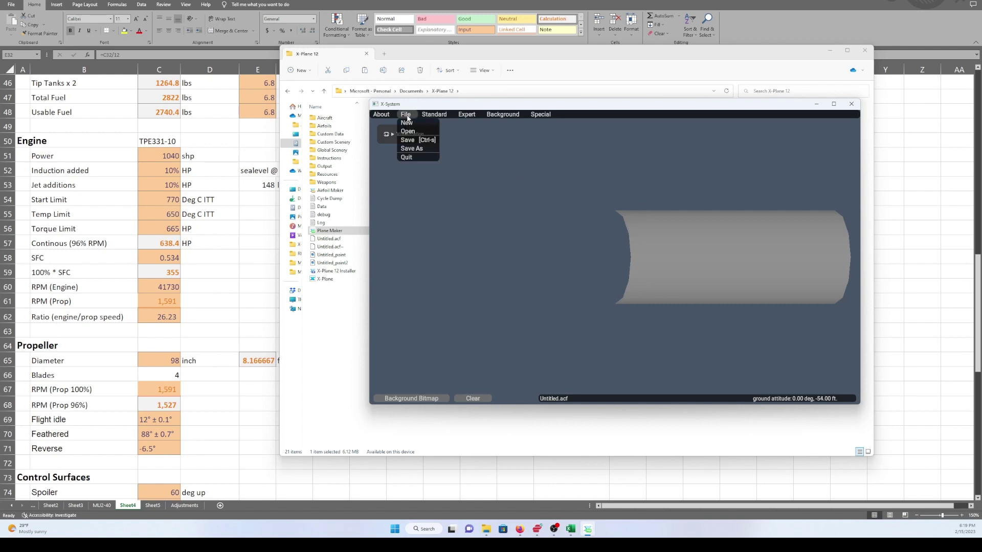
{"action": "left_click", "coordinate": [417, 149]}
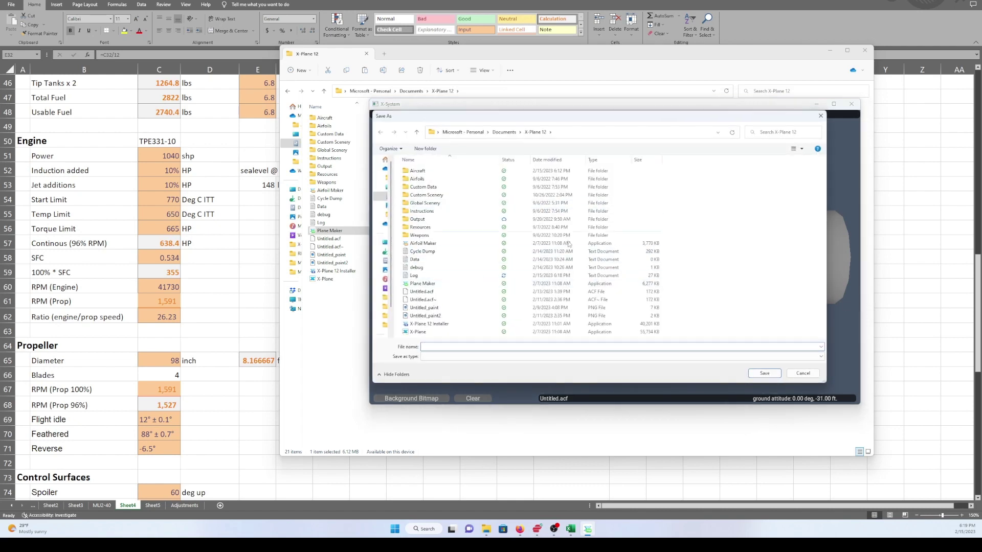
{"action": "double_click", "coordinate": [421, 171]}
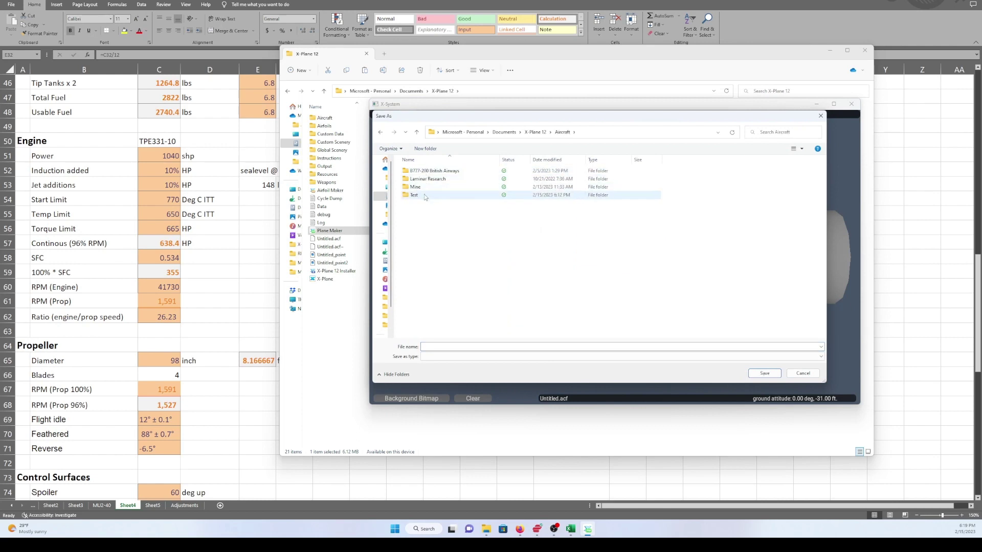
{"action": "double_click", "coordinate": [425, 197]}
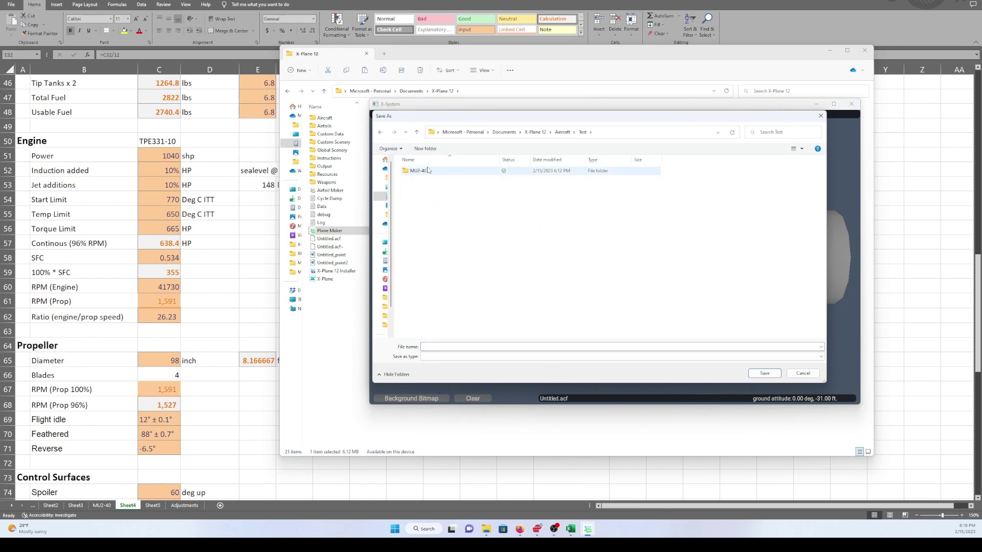
{"action": "left_click", "coordinate": [427, 174]}
{"action": "double_click", "coordinate": [426, 173]}
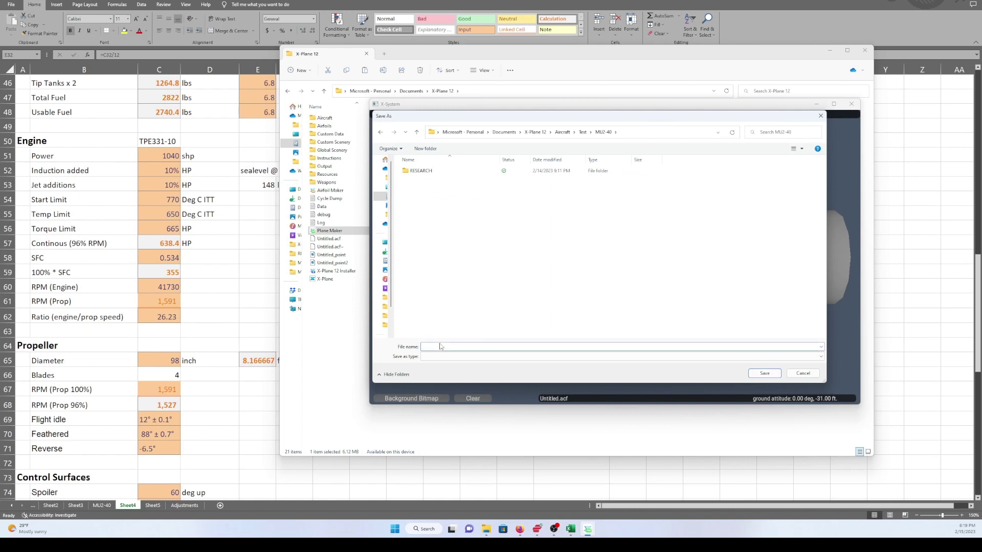
{"action": "type", "text": "M"}
{"action": "type", "text": "U2-40 Test"}
{"action": "key", "text": "Return"}
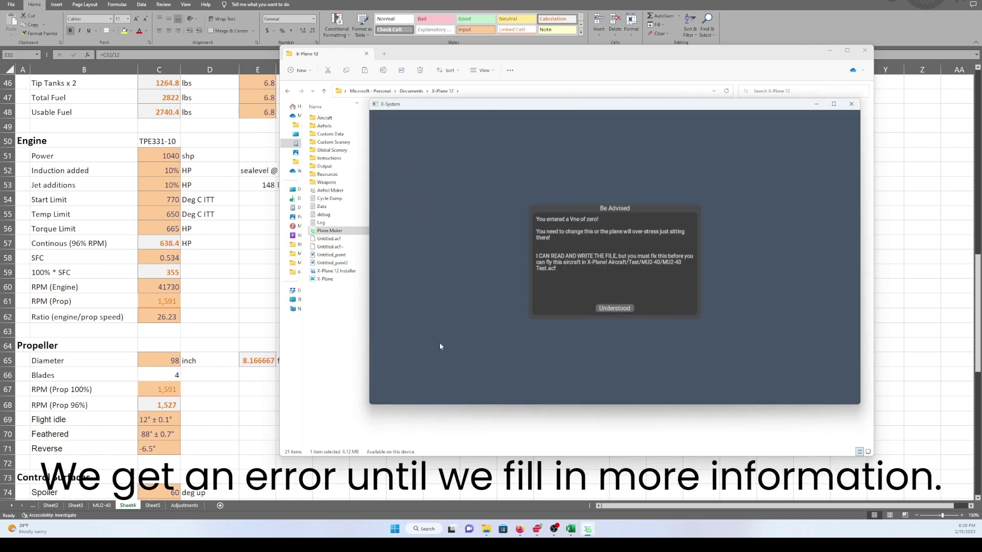
{"action": "left_click", "coordinate": [610, 310]}
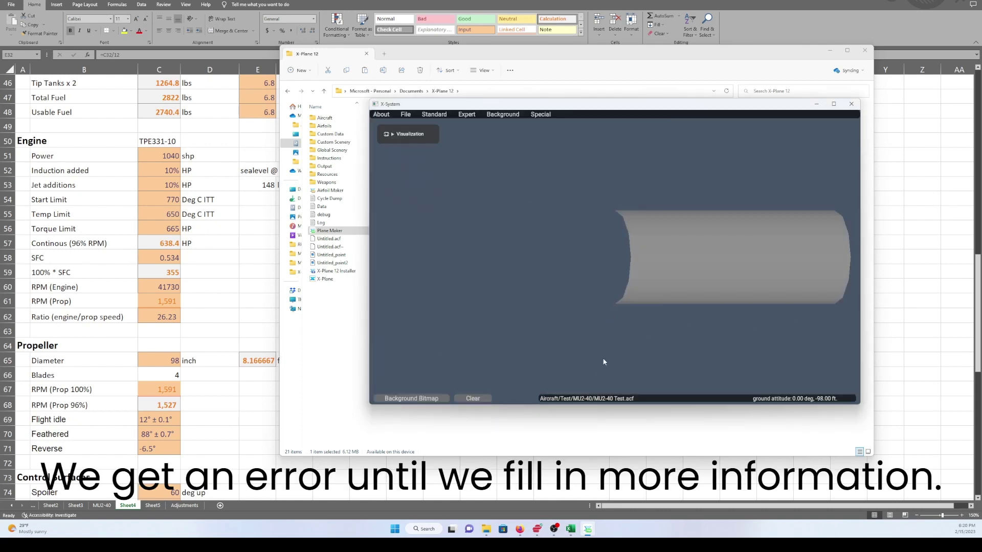
Step: Switch to File Explorer and open Aircraft/Test/MU2-40 to check the saved aircraft file
{"action": "left_click", "coordinate": [336, 337]}
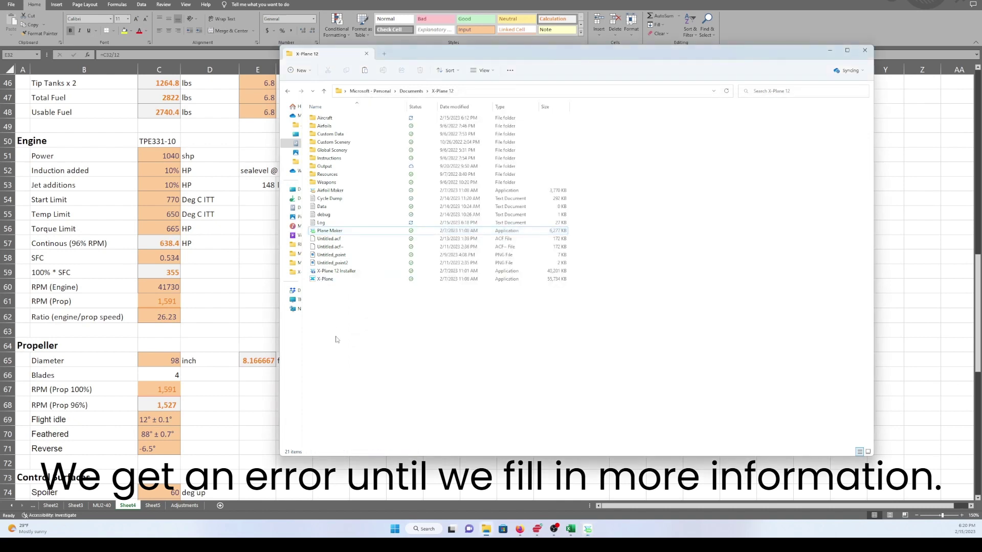
{"action": "double_click", "coordinate": [332, 119]}
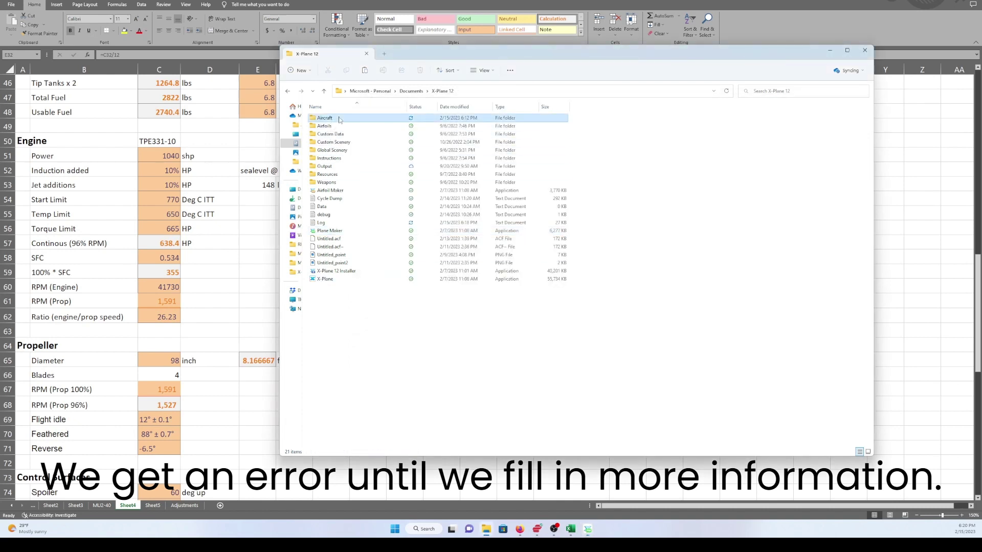
{"action": "double_click", "coordinate": [335, 142]}
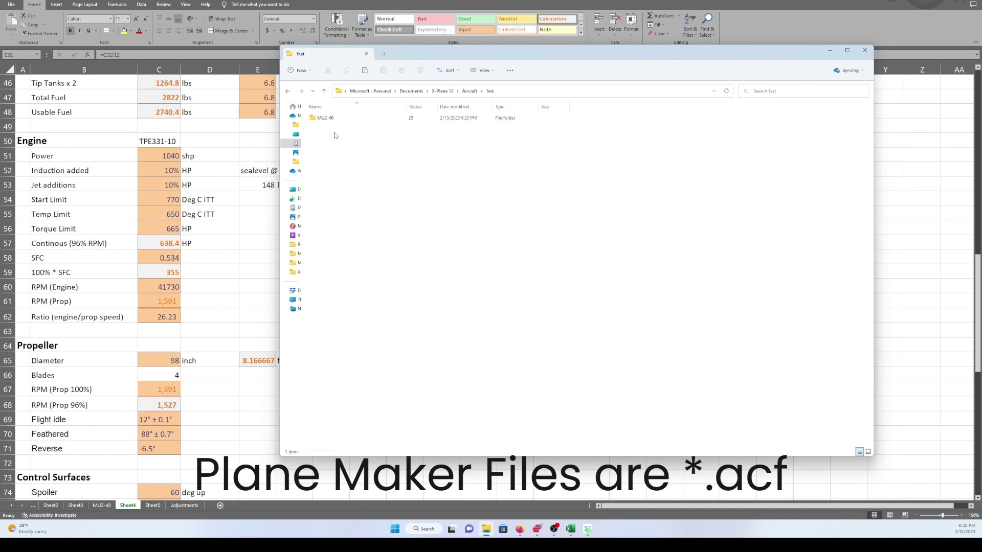
{"action": "double_click", "coordinate": [335, 122]}
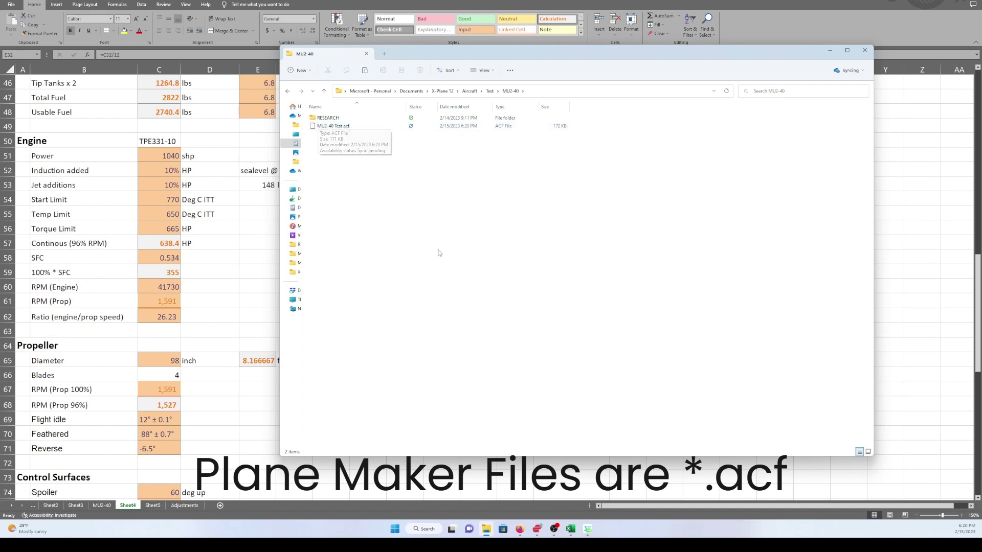
Step: Inspect the contents of Laminar Research's Beechcraft Baron 58 folder as a reference, and return to the Aircraft folder
{"action": "left_click", "coordinate": [325, 92]}
{"action": "left_click", "coordinate": [326, 92]}
{"action": "left_click", "coordinate": [334, 127]}
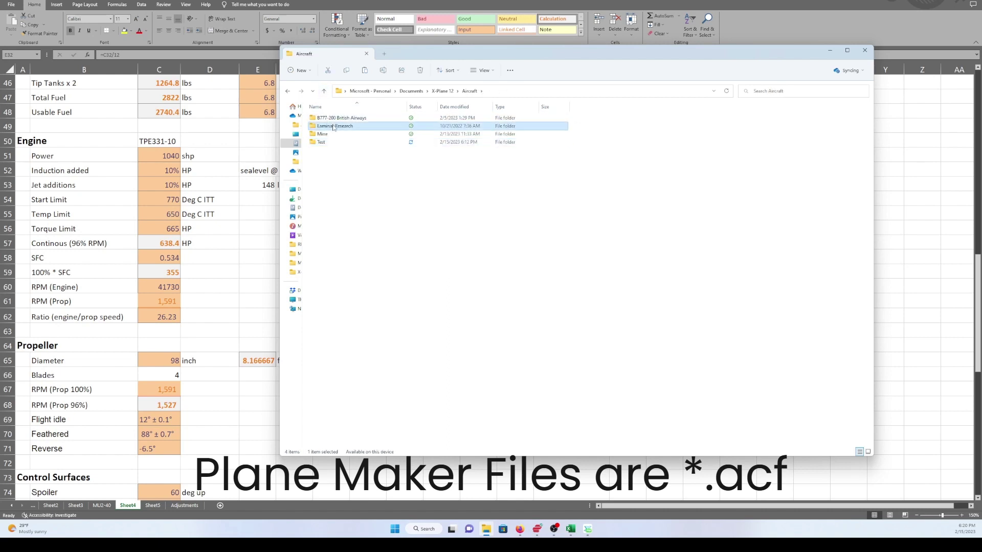
{"action": "double_click", "coordinate": [334, 127]}
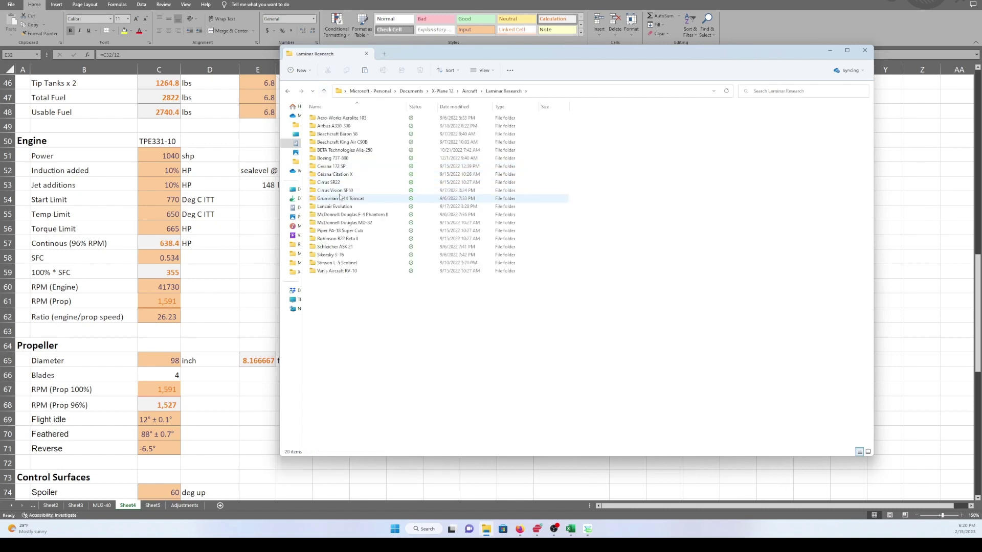
{"action": "double_click", "coordinate": [351, 134]}
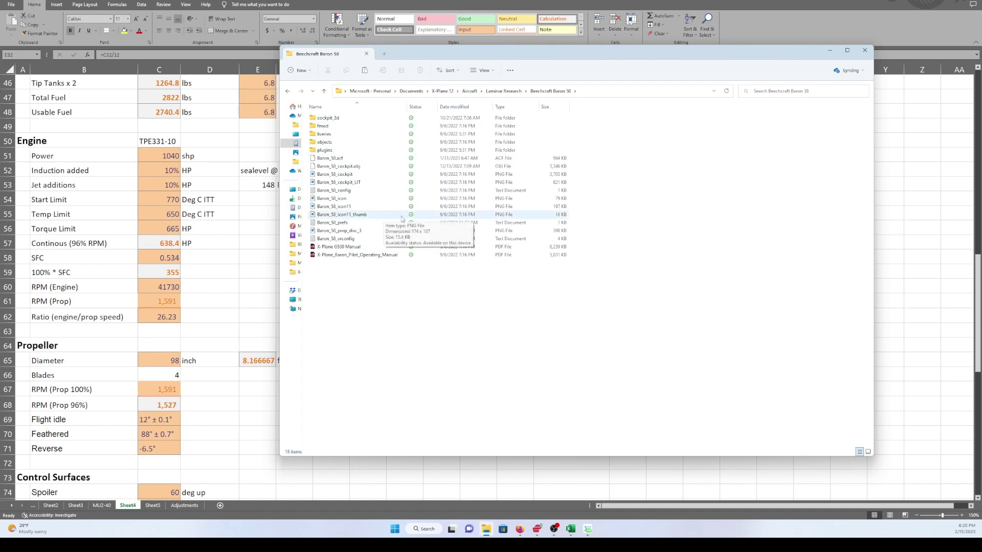
{"action": "left_click", "coordinate": [324, 91]}
{"action": "left_click", "coordinate": [323, 91]}
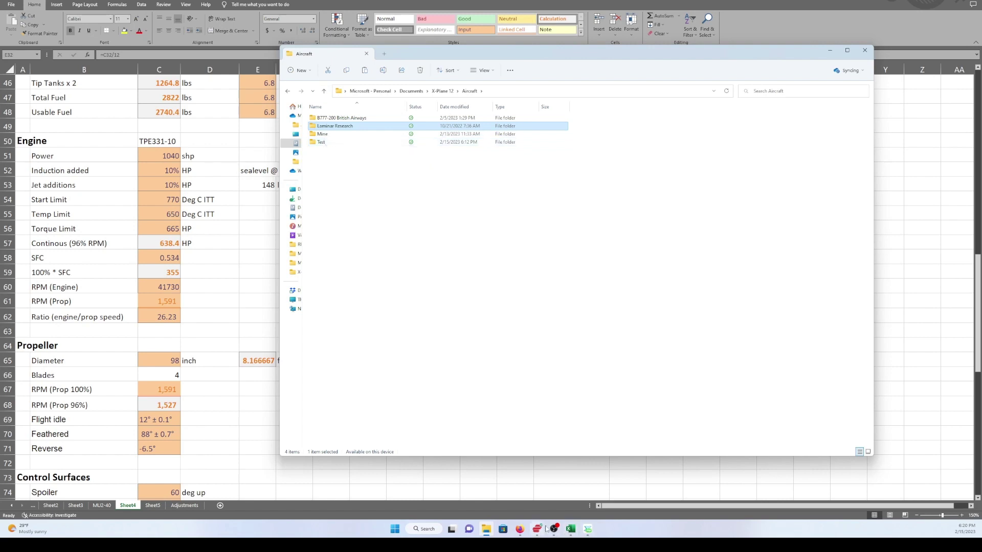
Step: Switch back to Plane Maker and open the aircraft's Author settings
{"action": "mouse_move", "coordinate": [557, 535]}
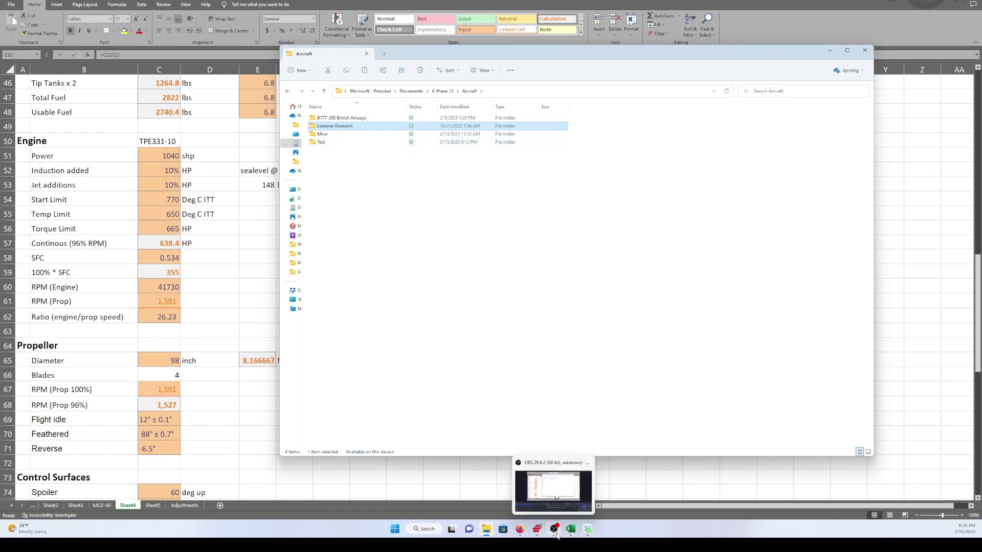
{"action": "left_click", "coordinate": [587, 529]}
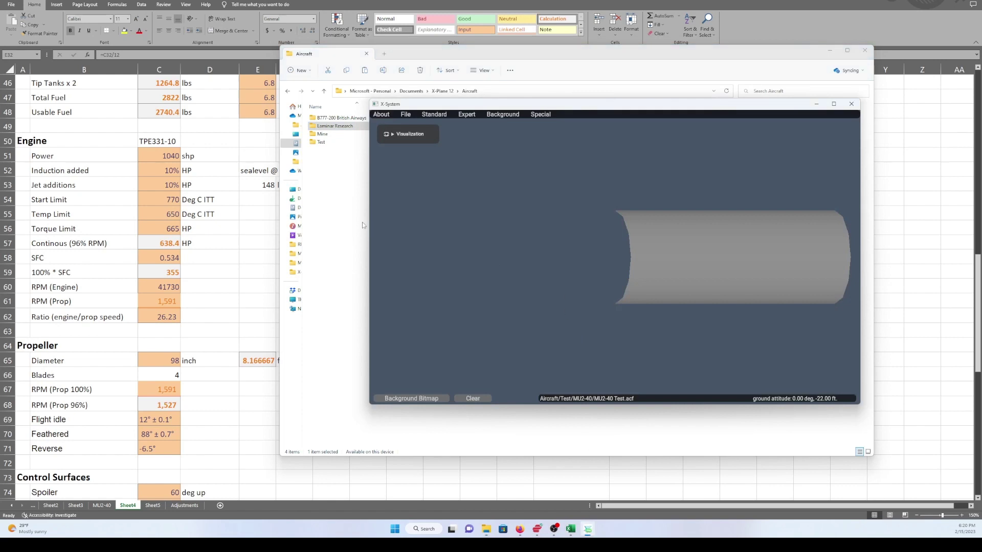
{"action": "left_click", "coordinate": [406, 116]}
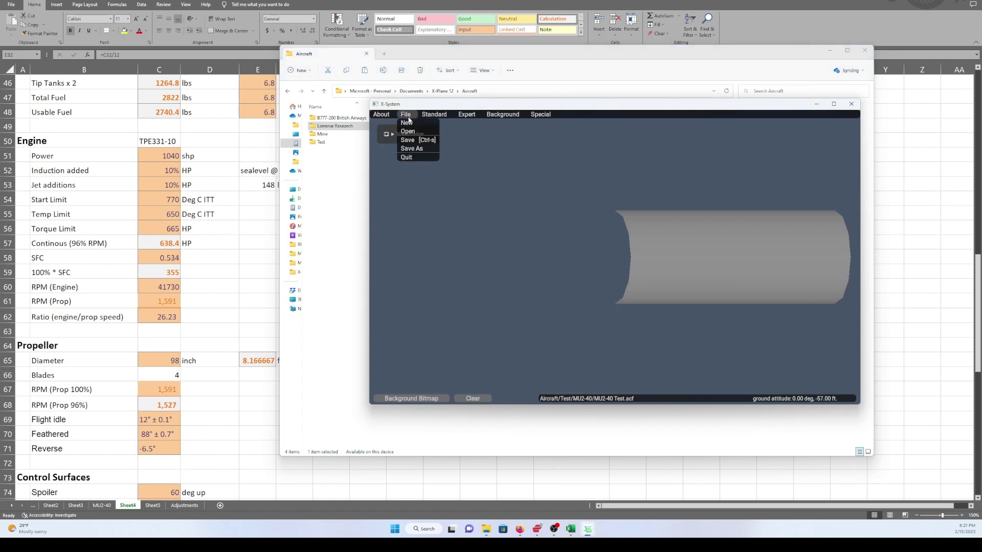
{"action": "left_click", "coordinate": [432, 123]}
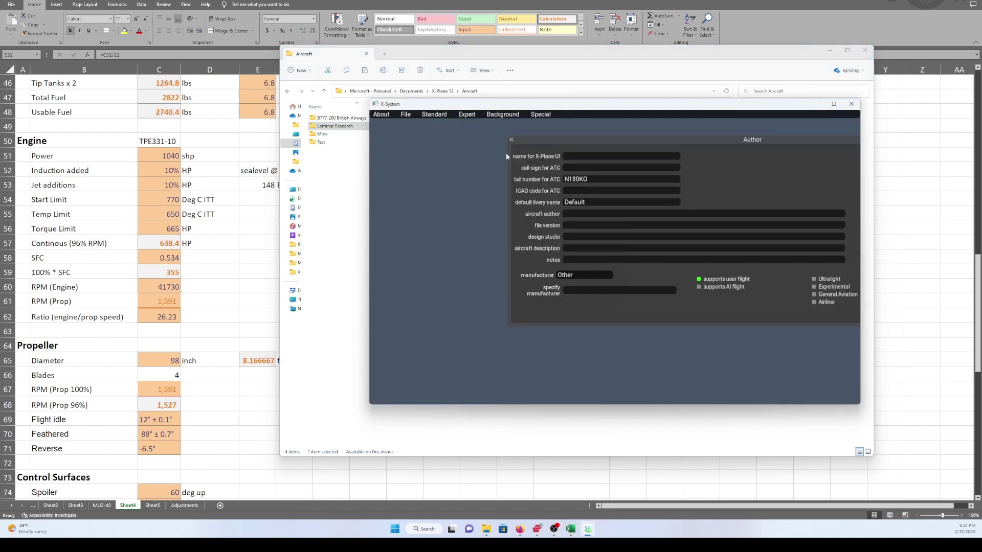
Step: Set the X-Plane UI name to "Solitare" and the ICAO code to MU2, with Mitsubishi as the manufacturer
{"action": "left_click", "coordinate": [578, 156]}
{"action": "type", "text": "Solitare"}
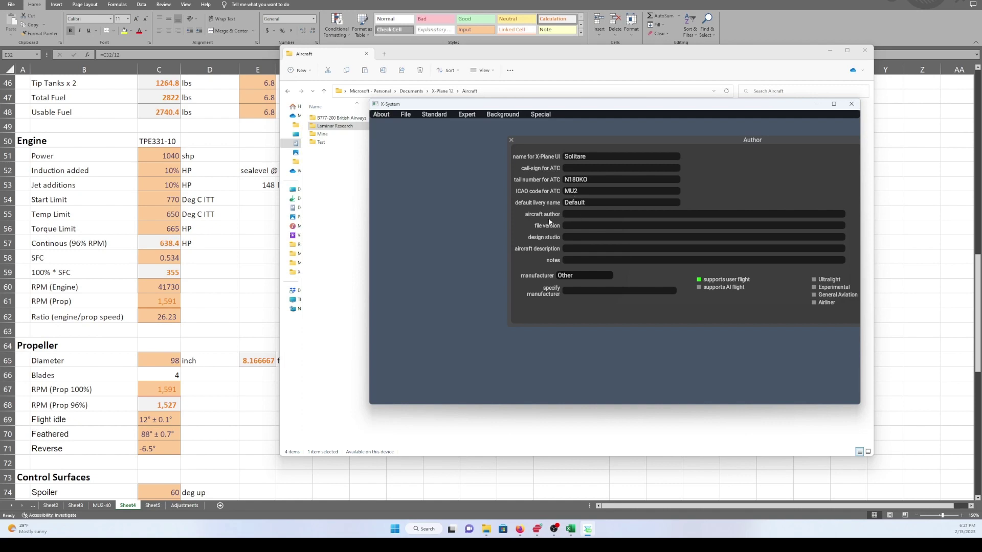
{"action": "left_click", "coordinate": [581, 277]}
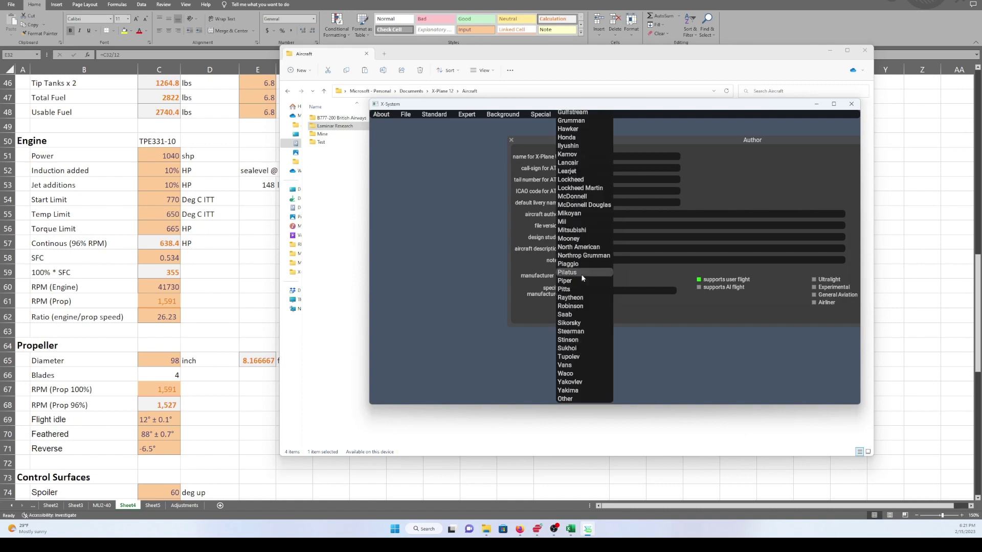
{"action": "left_click", "coordinate": [595, 232]}
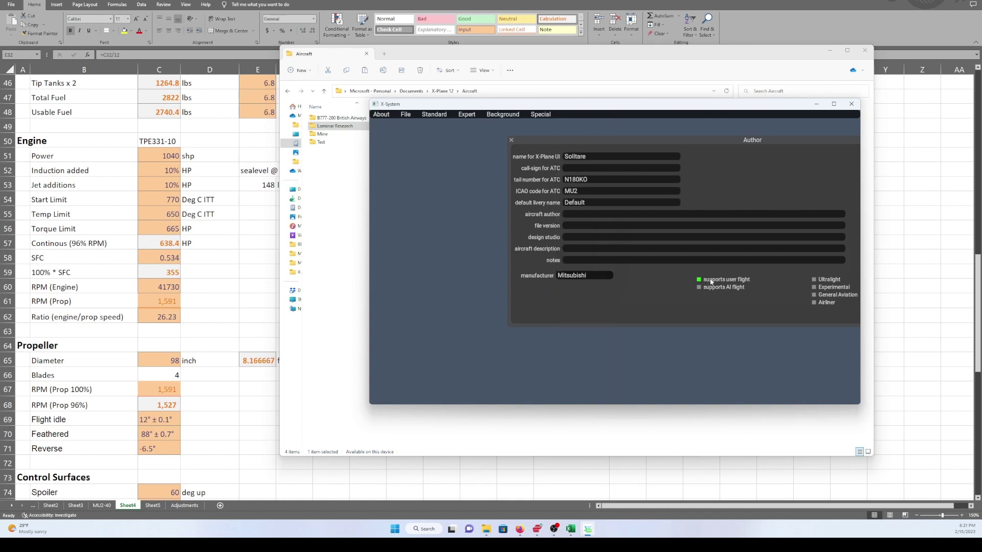
Step: Widen the window to reach the aircraft categories, classify the aircraft as General Aviation and close the Author settings
{"action": "left_click_drag", "start_coordinate": [706, 138], "coordinate": [580, 136]}
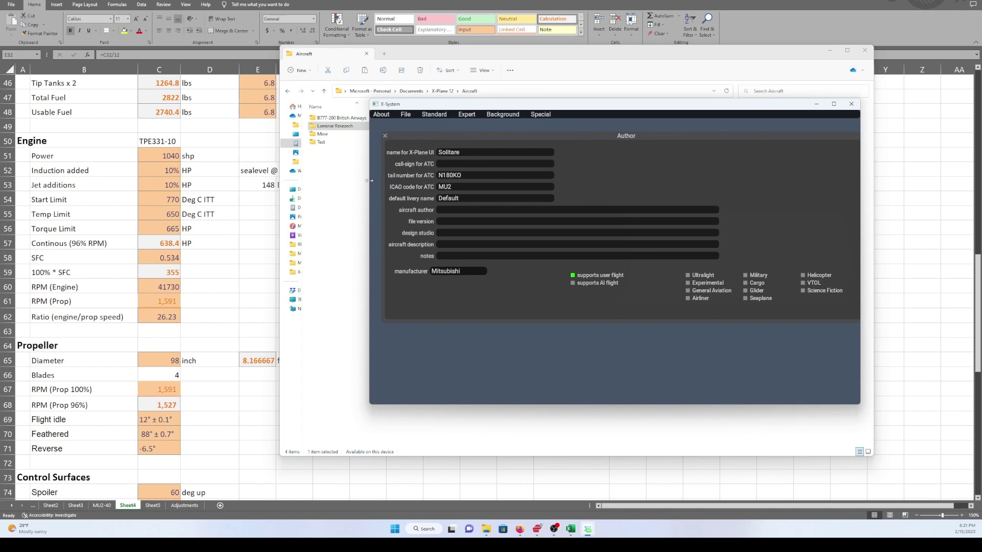
{"action": "left_click_drag", "start_coordinate": [370, 180], "coordinate": [224, 180]}
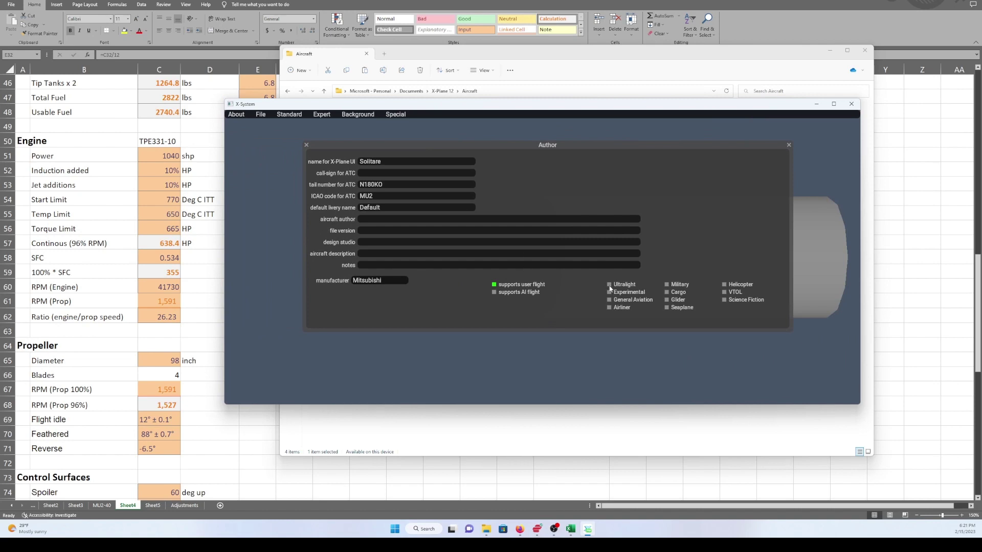
{"action": "left_click", "coordinate": [611, 301]}
{"action": "left_click", "coordinate": [306, 146]}
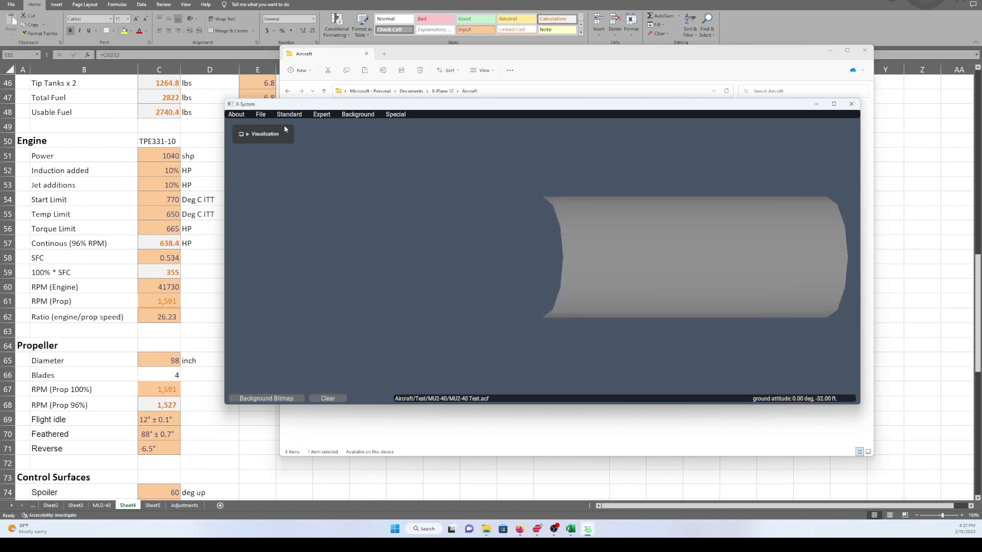
Step: Open the Viewpoint settings beside the spreadsheet's Speeds section and set Mmo to 0.57 Mach
{"action": "left_click", "coordinate": [292, 115]}
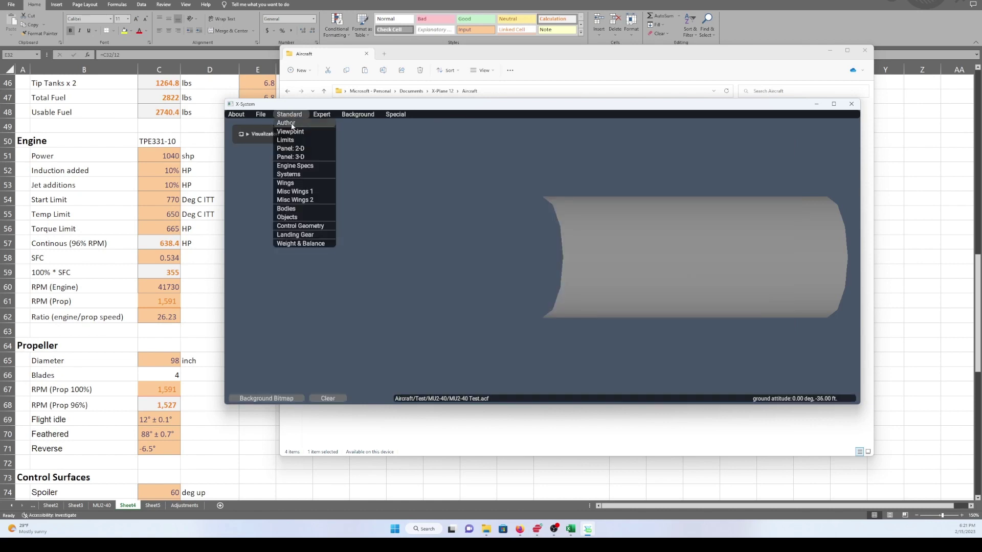
{"action": "left_click", "coordinate": [295, 133]}
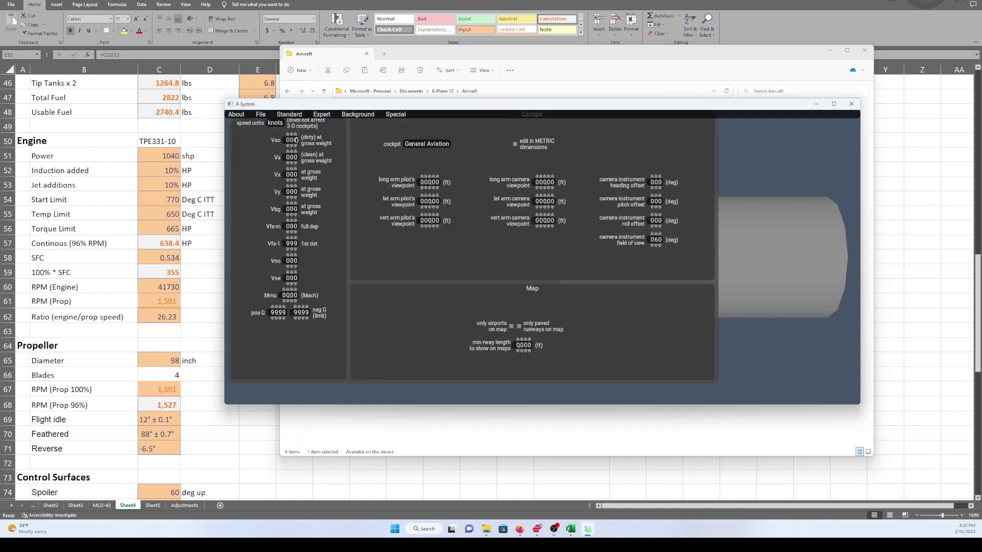
{"action": "left_click_drag", "start_coordinate": [444, 106], "coordinate": [505, 111]}
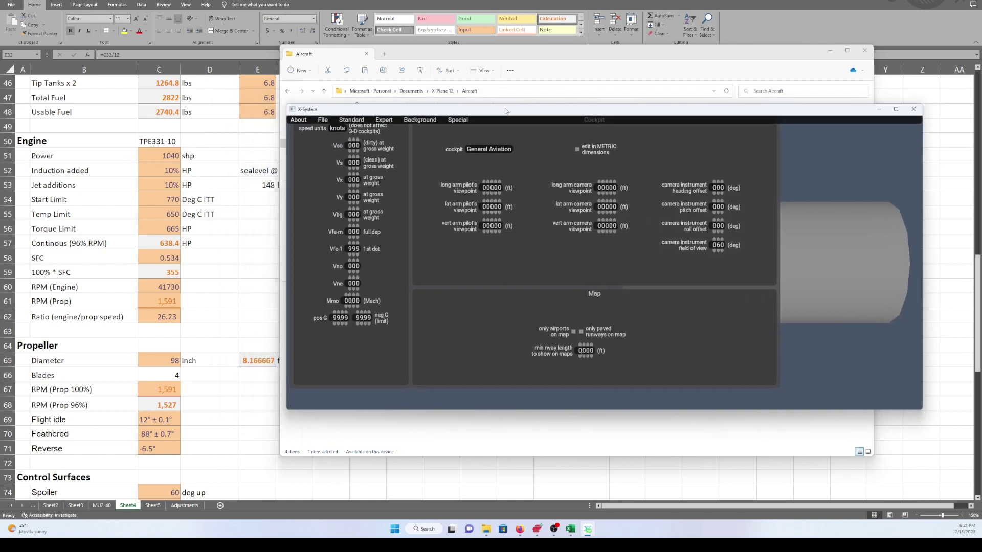
{"action": "scroll", "coordinate": [204, 184], "scroll_direction": "up", "scroll_amount": 15}
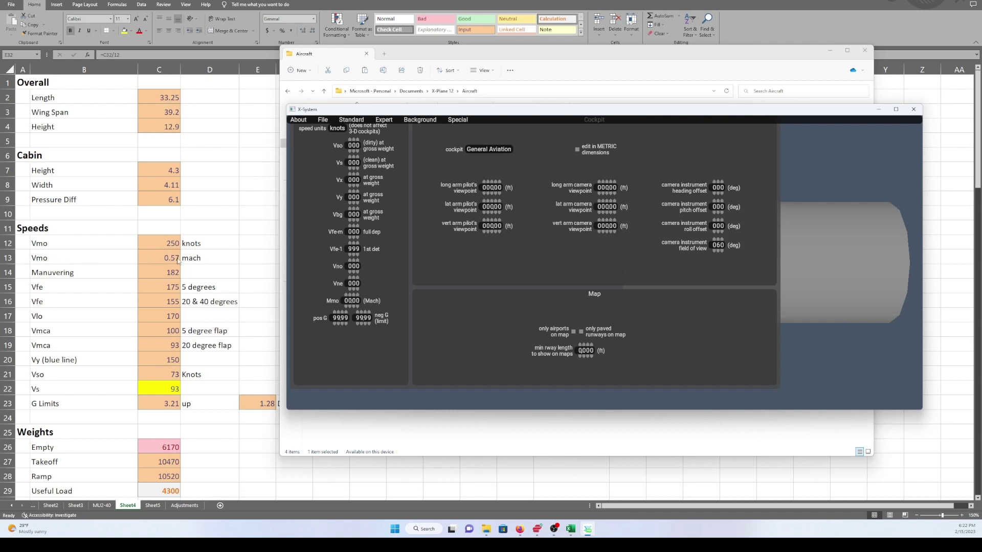
{"action": "left_click", "coordinate": [352, 297]}
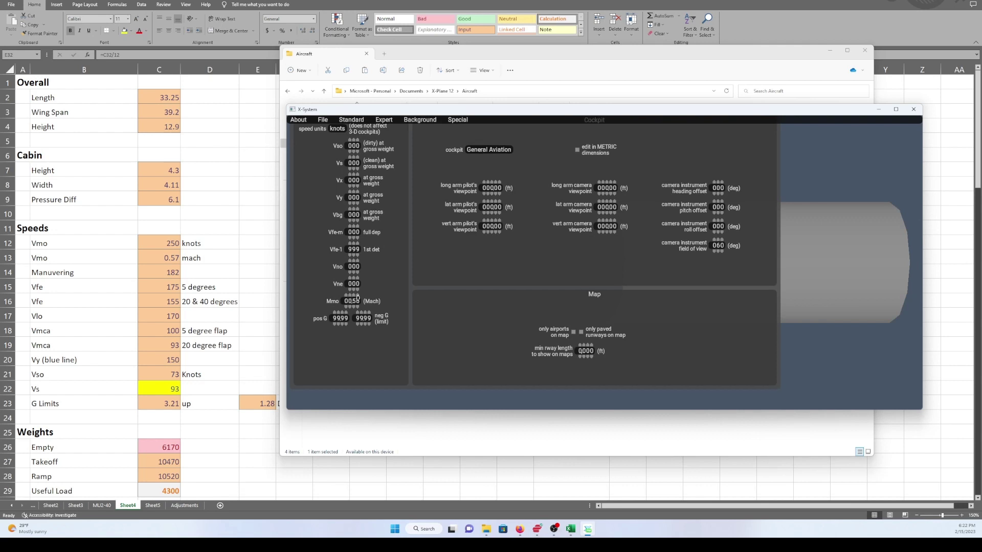
{"action": "left_click", "coordinate": [358, 298]}
Step: Set both the Vne and Vno speeds to 250 knots
{"action": "mouse_move", "coordinate": [355, 287]}
{"action": "left_click", "coordinate": [350, 272]}
{"action": "left_click", "coordinate": [353, 273]}
{"action": "left_click", "coordinate": [354, 272]}
{"action": "left_click", "coordinate": [356, 272]}
Step: Set the first-detent flap speed Vfe-1 to 175 knots
{"action": "left_click", "coordinate": [357, 248]}
{"action": "left_click", "coordinate": [354, 244]}
{"action": "left_click", "coordinate": [351, 245]}
{"action": "left_click", "coordinate": [357, 245]}
{"action": "left_click", "coordinate": [357, 254]}
Step: Set the full-deployment flap speed Vfe-m to 155 knots
{"action": "left_click", "coordinate": [350, 230]}
{"action": "left_click", "coordinate": [350, 228]}
{"action": "left_click", "coordinate": [354, 228]}
{"action": "left_click", "coordinate": [353, 229]}
{"action": "left_click", "coordinate": [353, 228]}
{"action": "left_click", "coordinate": [353, 228]}
{"action": "left_click", "coordinate": [354, 228]}
{"action": "left_click", "coordinate": [357, 228]}
Step: Set the climb speeds at gross weight to 150 knots for Vy and 135 knots for Vx
{"action": "mouse_move", "coordinate": [353, 201]}
{"action": "left_click", "coordinate": [353, 193]}
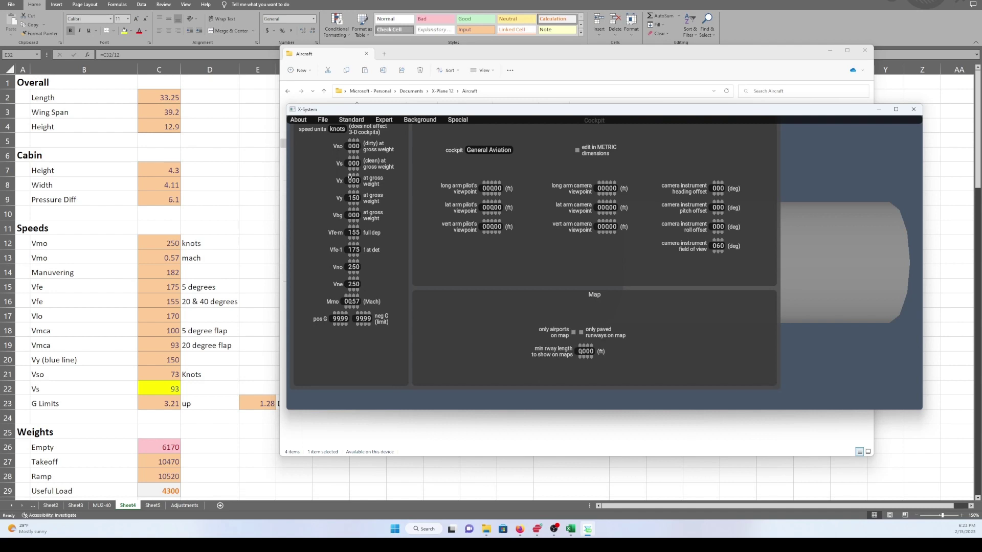
{"action": "left_click", "coordinate": [351, 176]}
{"action": "left_click", "coordinate": [357, 176]}
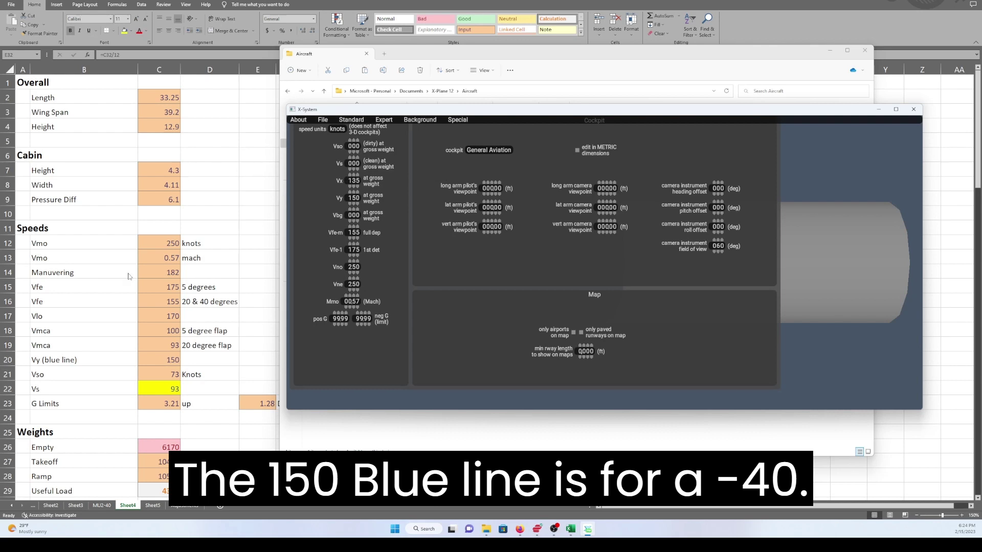
Step: Set the stall speeds to 93 knots for clean Vs and 73 knots for dirty Vso
{"action": "left_click", "coordinate": [353, 159]}
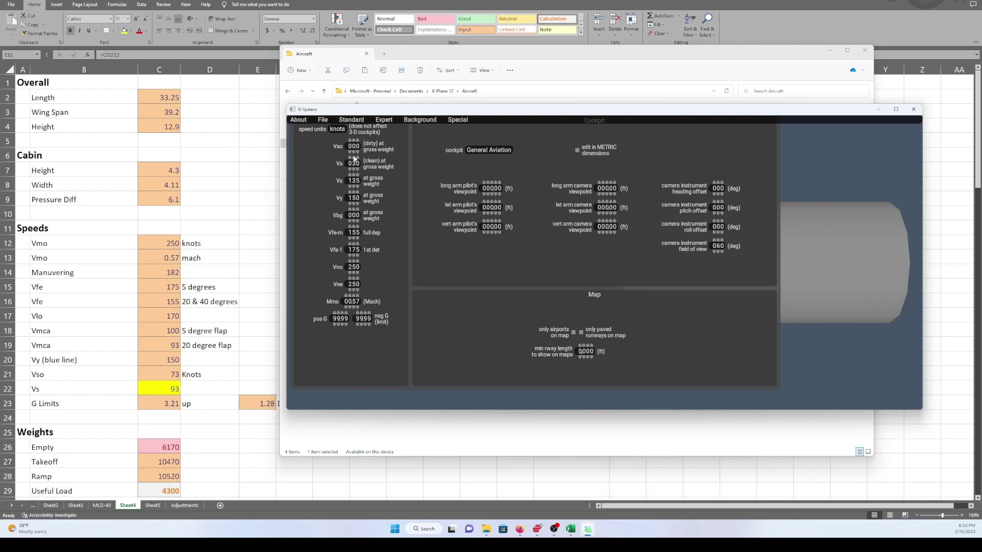
{"action": "left_click", "coordinate": [350, 159]}
{"action": "left_click", "coordinate": [354, 143]}
{"action": "left_click", "coordinate": [353, 143]}
{"action": "left_click", "coordinate": [354, 144]}
{"action": "left_click", "coordinate": [353, 144]}
{"action": "left_click", "coordinate": [353, 144]}
{"action": "left_click", "coordinate": [353, 144]}
{"action": "left_click", "coordinate": [353, 144]}
{"action": "left_click", "coordinate": [359, 144]}
Step: Set the G limits to 3.21 positive and 1.28 negative, checking the values against the spreadsheet
{"action": "left_click", "coordinate": [337, 324]}
{"action": "left_click", "coordinate": [341, 324]}
{"action": "left_click", "coordinate": [342, 325]}
{"action": "left_click", "coordinate": [341, 313]}
{"action": "left_click", "coordinate": [342, 324]}
{"action": "left_click", "coordinate": [368, 314]}
{"action": "left_click", "coordinate": [365, 316]}
{"action": "left_click", "coordinate": [367, 316]}
{"action": "left_click_drag", "start_coordinate": [461, 50], "coordinate": [484, 58]}
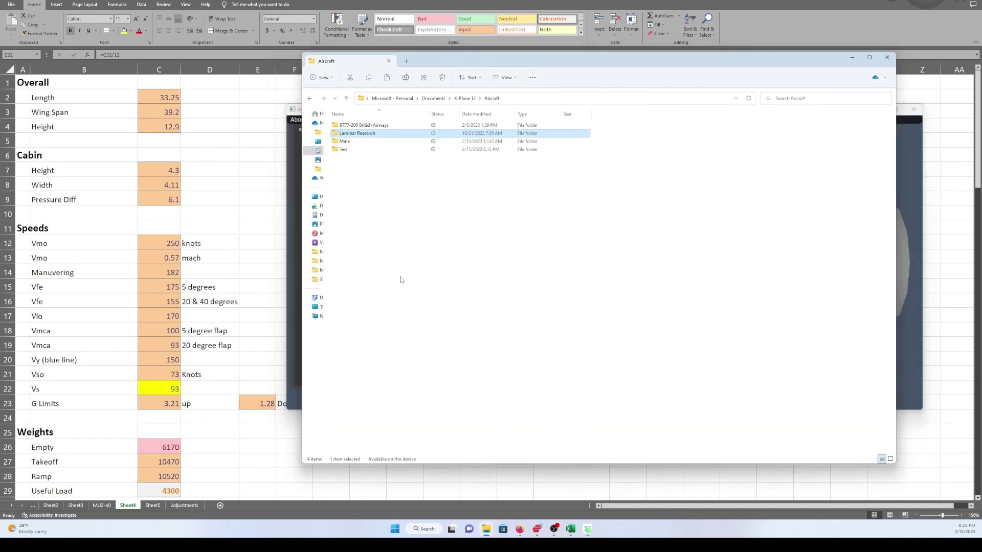
{"action": "left_click", "coordinate": [916, 382]}
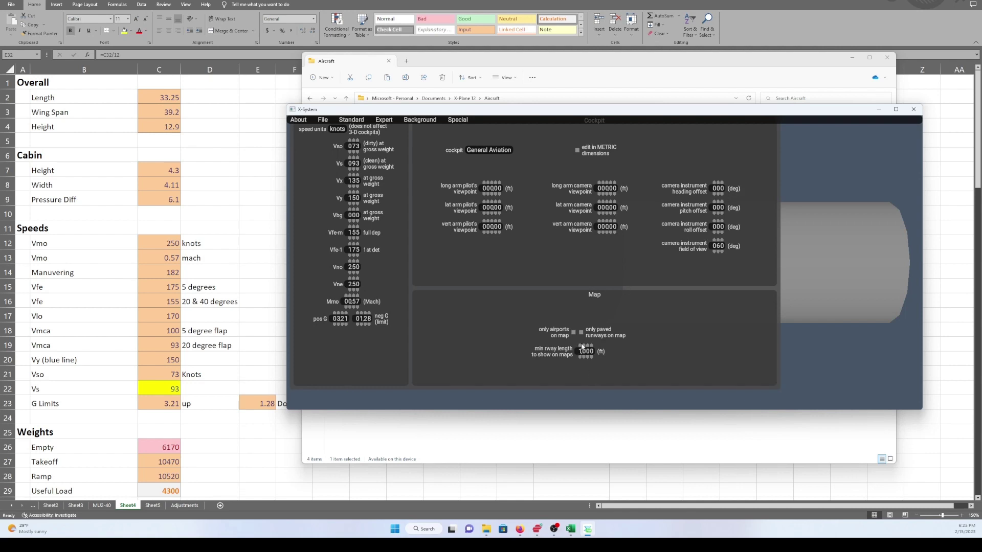
Step: Set the minimum runway length shown on maps to 2,750 ft and restrict the map to airports only
{"action": "left_click", "coordinate": [581, 347]}
{"action": "left_click", "coordinate": [584, 348]}
{"action": "left_click", "coordinate": [584, 347]}
{"action": "left_click", "coordinate": [585, 346]}
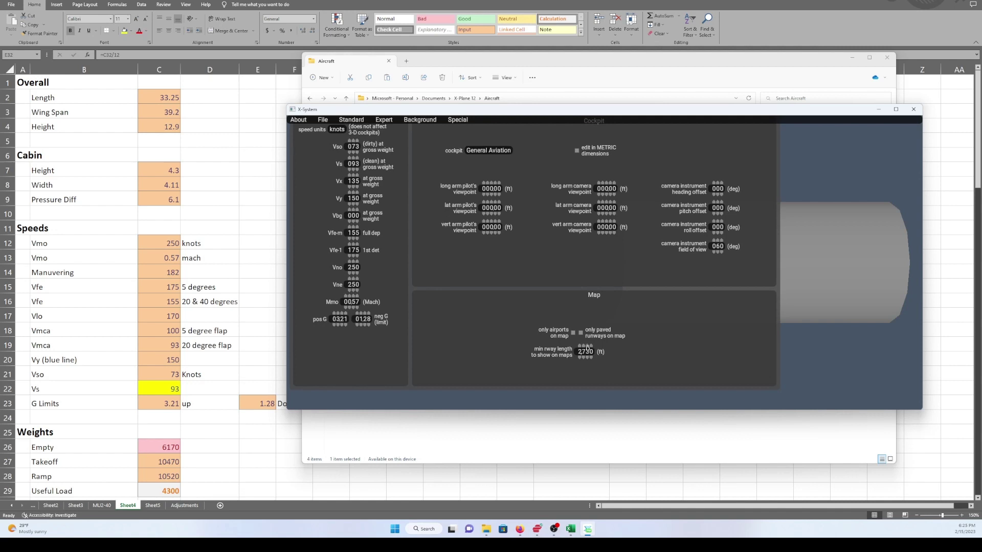
{"action": "left_click", "coordinate": [590, 358]}
{"action": "left_click", "coordinate": [589, 358]}
{"action": "left_click", "coordinate": [589, 358]}
Step: Save the MU2-40 Test aircraft, and close the Viewpoint settings in the maximized window
{"action": "left_click", "coordinate": [324, 121]}
{"action": "mouse_move", "coordinate": [346, 122]}
{"action": "left_click", "coordinate": [322, 121]}
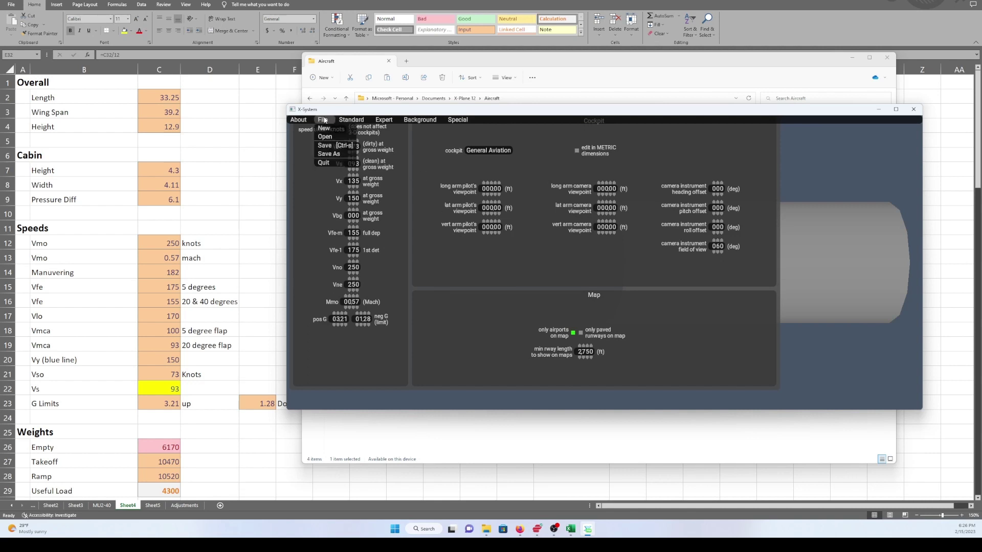
{"action": "left_click", "coordinate": [329, 152]}
{"action": "left_click", "coordinate": [445, 314]}
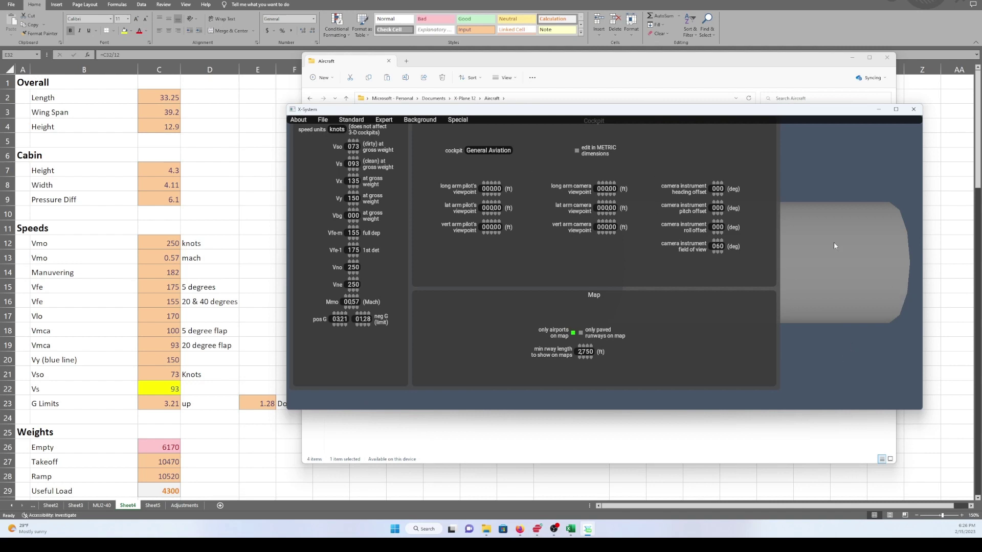
{"action": "left_click", "coordinate": [896, 110]}
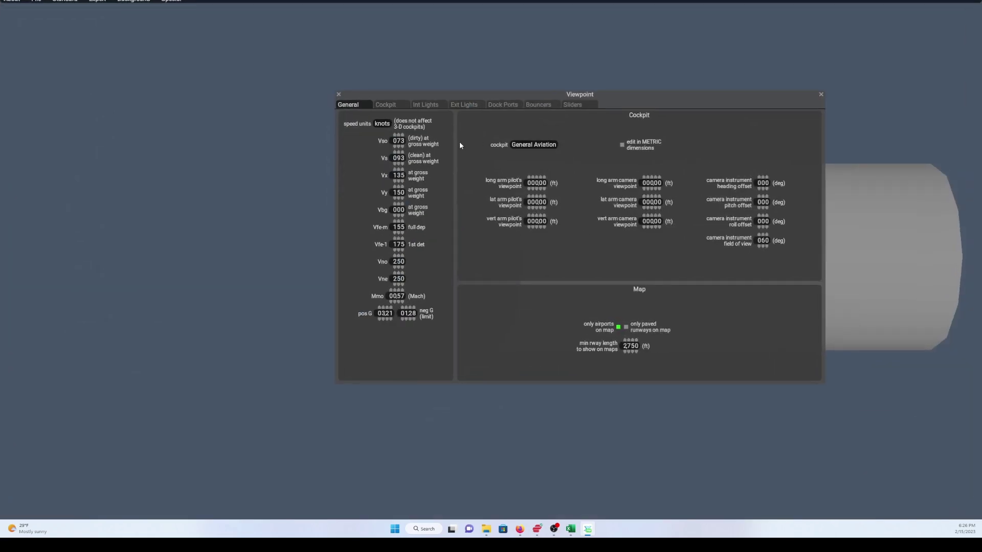
{"action": "left_click", "coordinate": [339, 95]}
Step: Open the Bodies settings to look over Body 1's setup, texture and cross-sections, and close them
{"action": "left_click", "coordinate": [65, 1]}
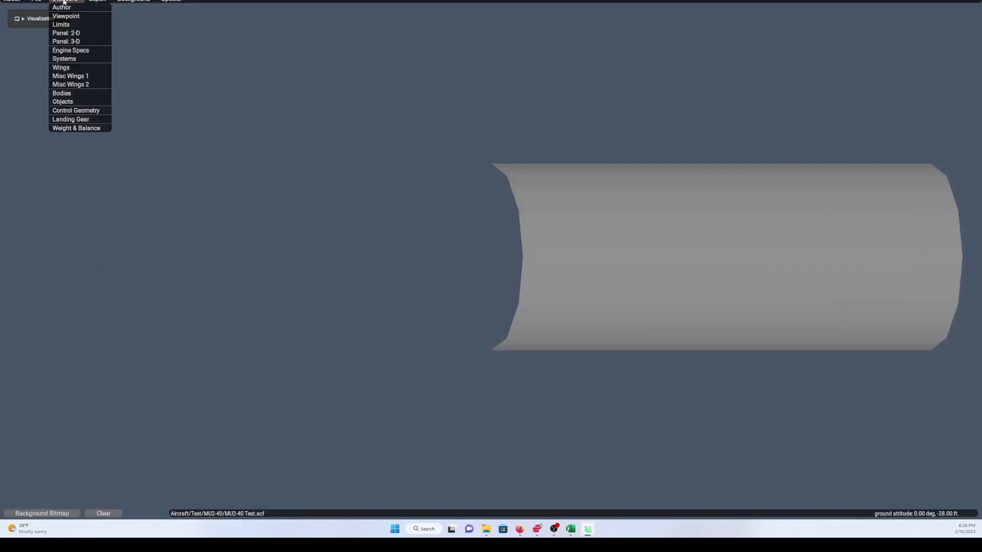
{"action": "left_click", "coordinate": [79, 94]}
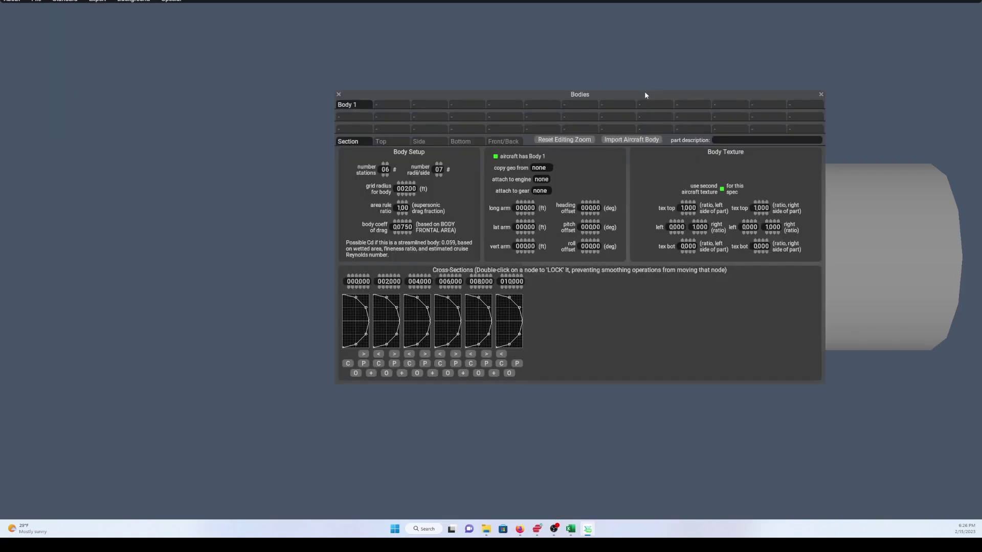
{"action": "left_click_drag", "start_coordinate": [645, 95], "coordinate": [386, 76]}
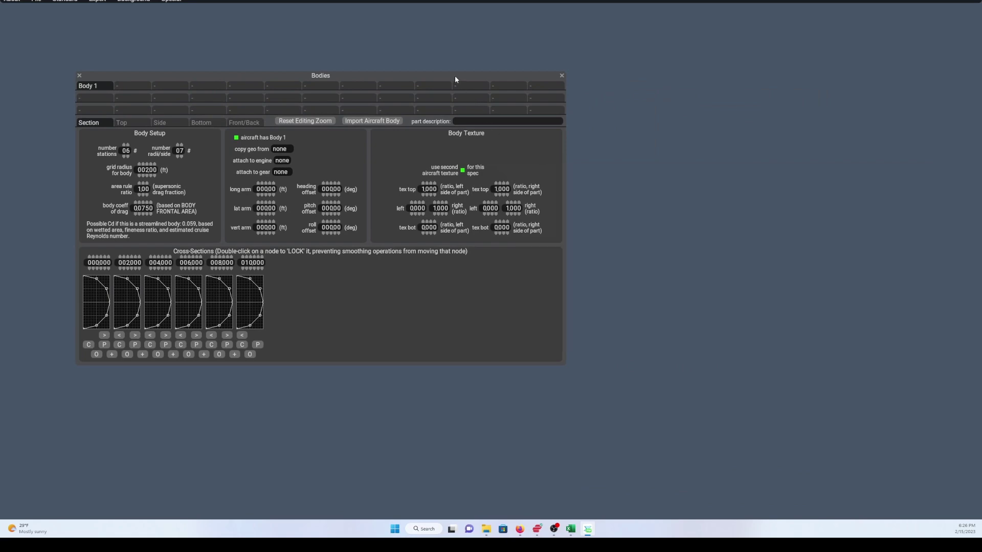
{"action": "left_click_drag", "start_coordinate": [456, 75], "coordinate": [438, 116]}
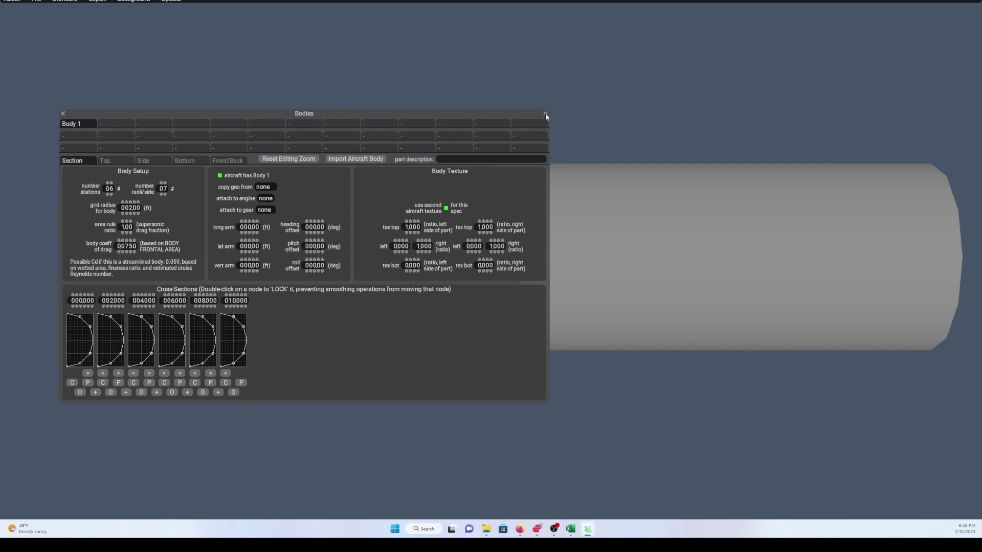
{"action": "left_click", "coordinate": [545, 113]}
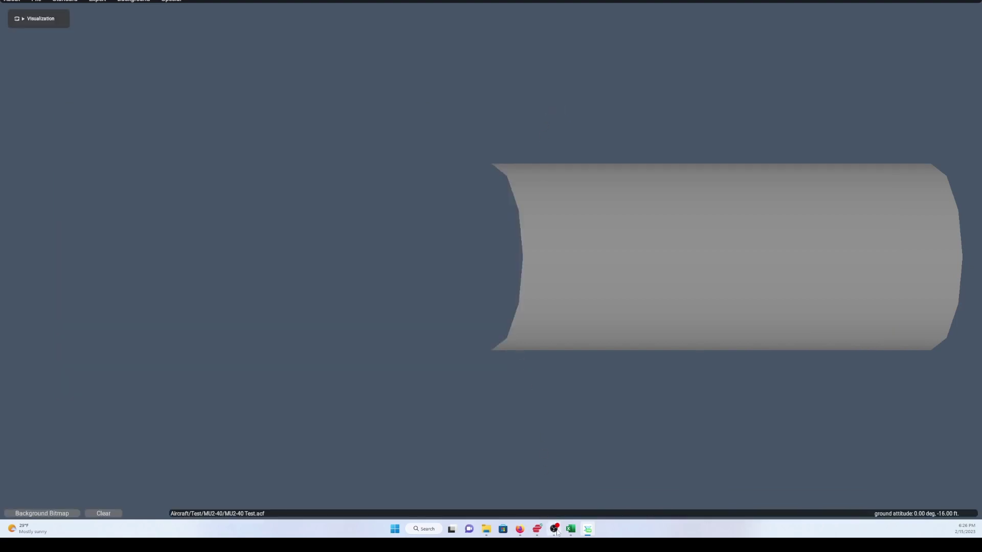
{"action": "mouse_move", "coordinate": [554, 529]}
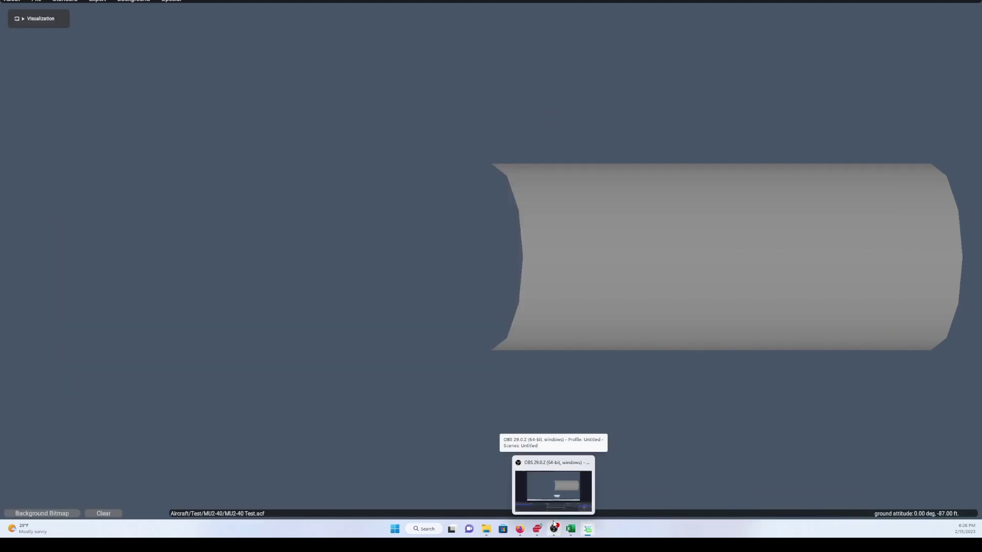